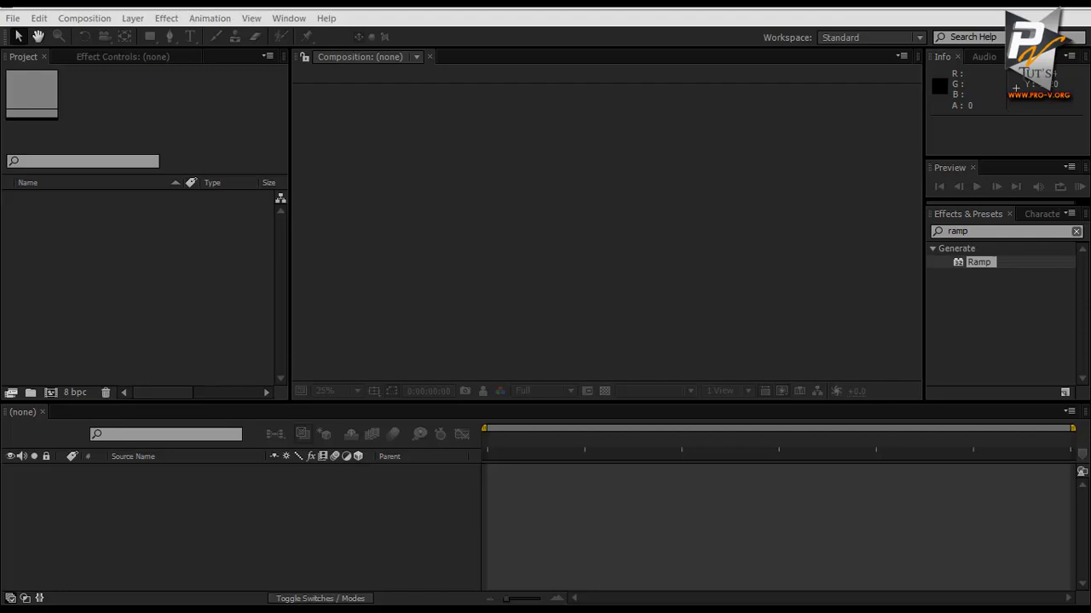
# - Clear the effects search and enlarge the timeline area
pyautogui.doubleClick(958, 231)
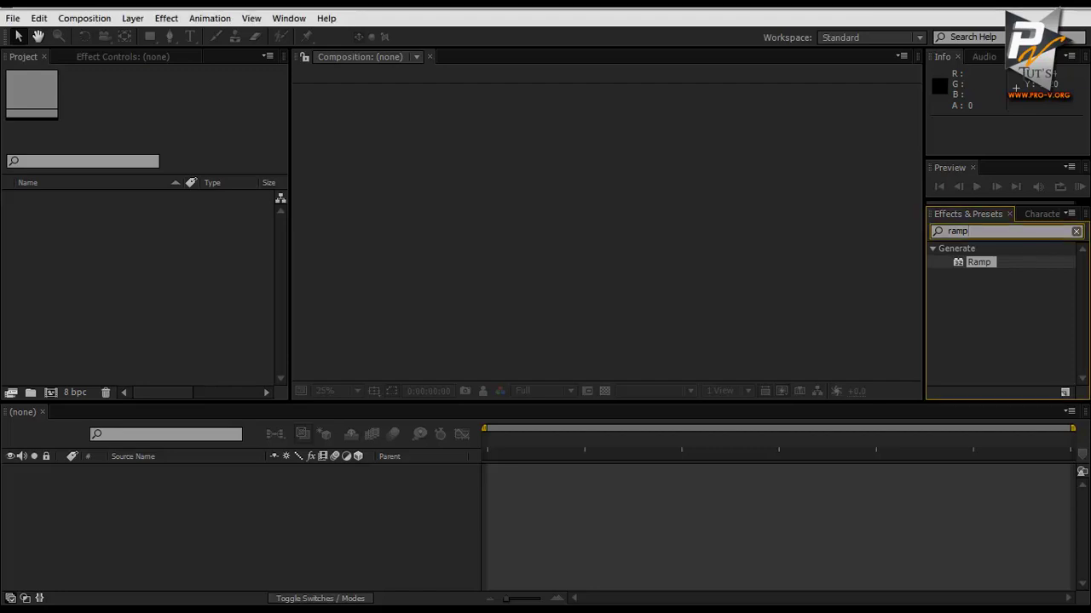
pyautogui.press('BackSpace')
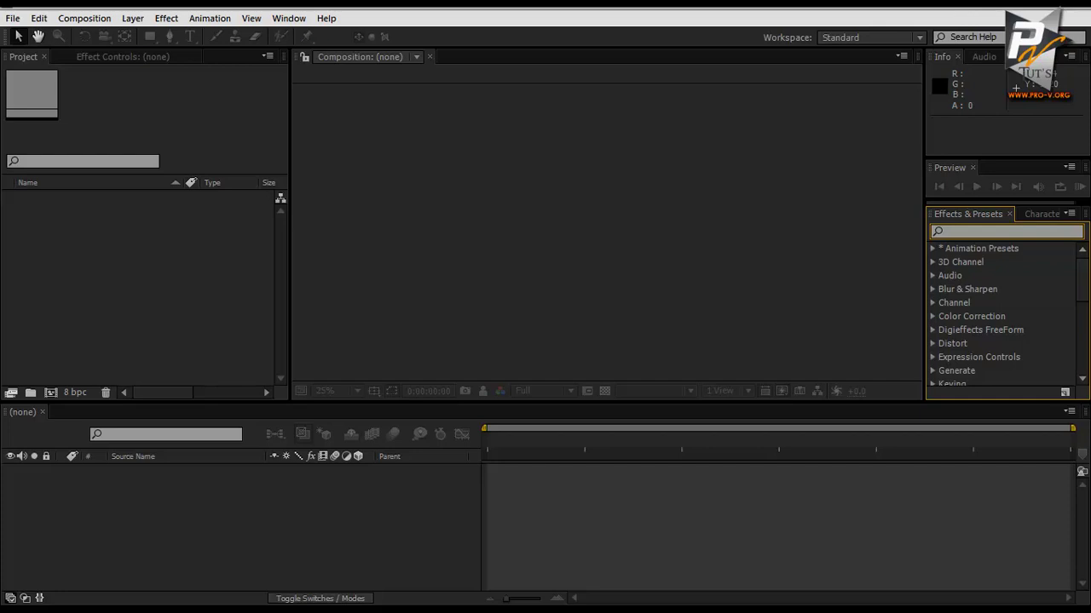
pyautogui.moveTo(546, 403); pyautogui.dragTo(545, 381)
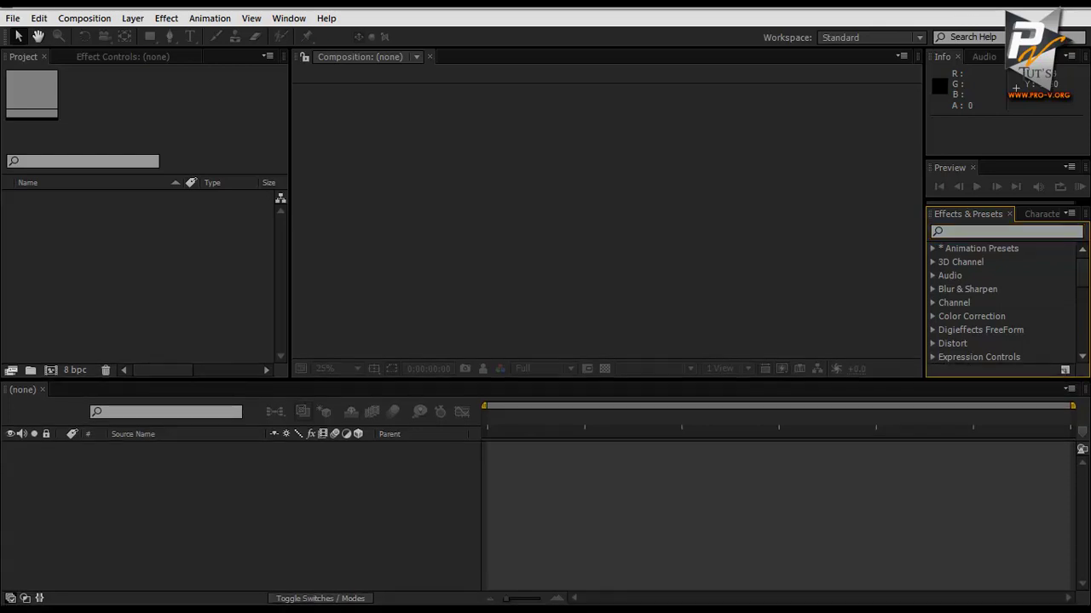
# - Create a 1280 x 720, 30-second composition named "start" with a black background
pyautogui.click(85, 18)
pyautogui.click(121, 36)
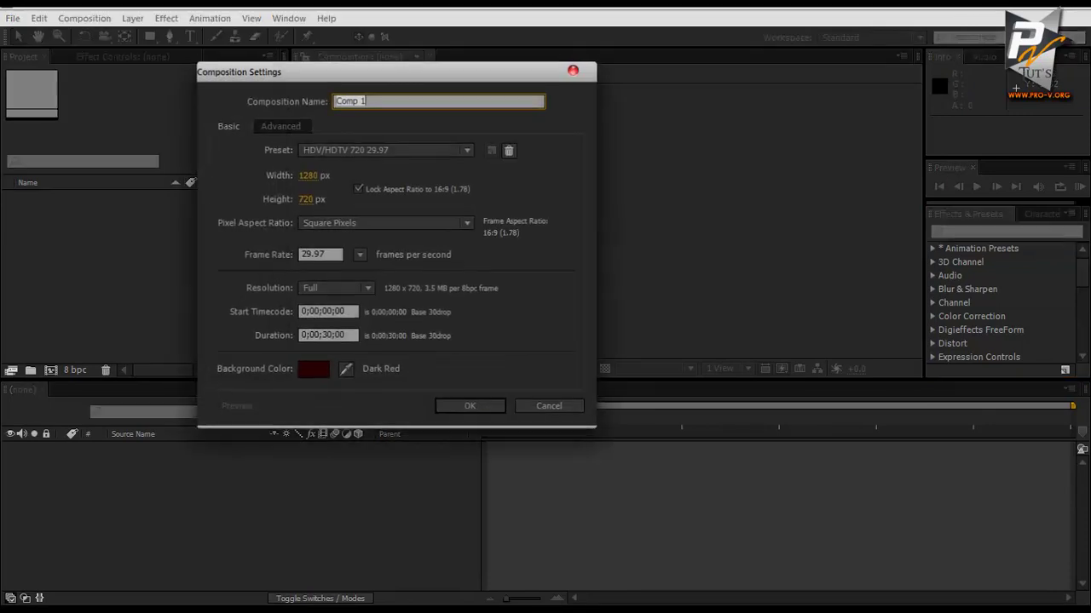
pyautogui.click(312, 370)
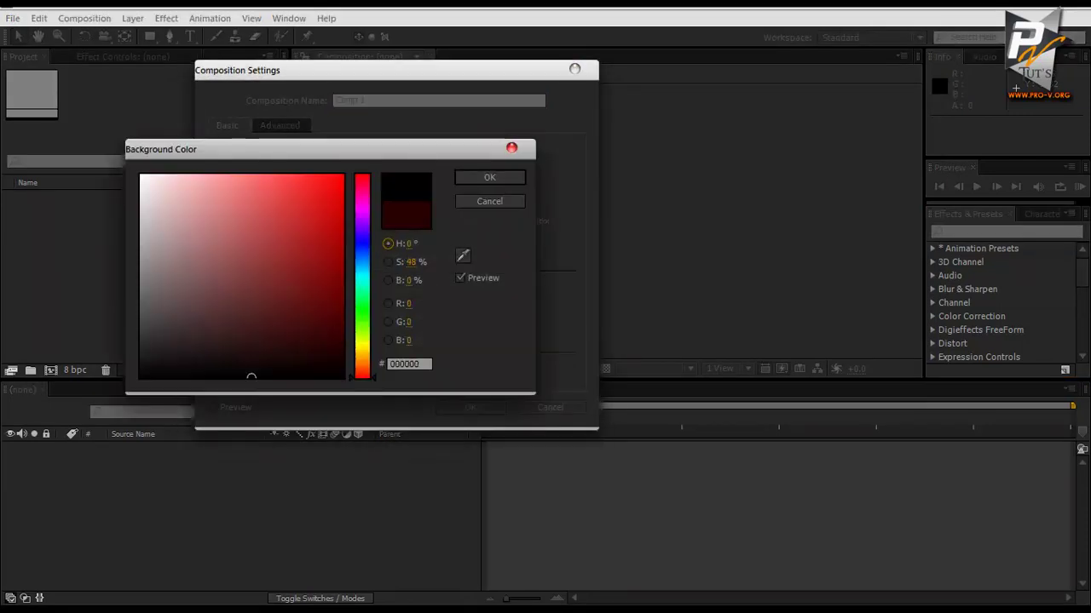
pyautogui.click(489, 177)
pyautogui.moveTo(409, 70); pyautogui.dragTo(559, 80)
pyautogui.write('start')
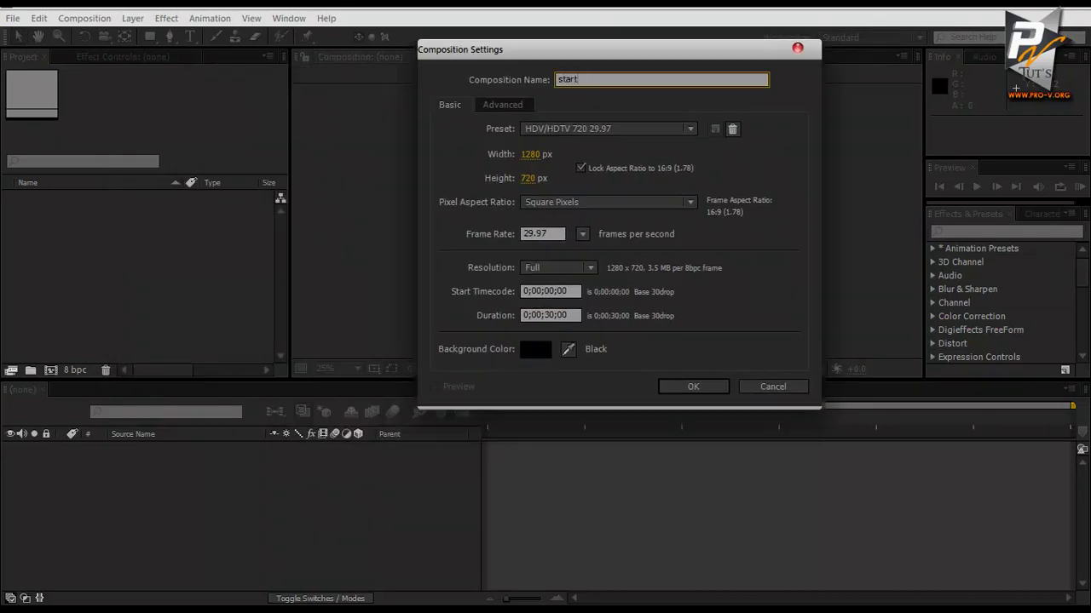
pyautogui.press('Return')
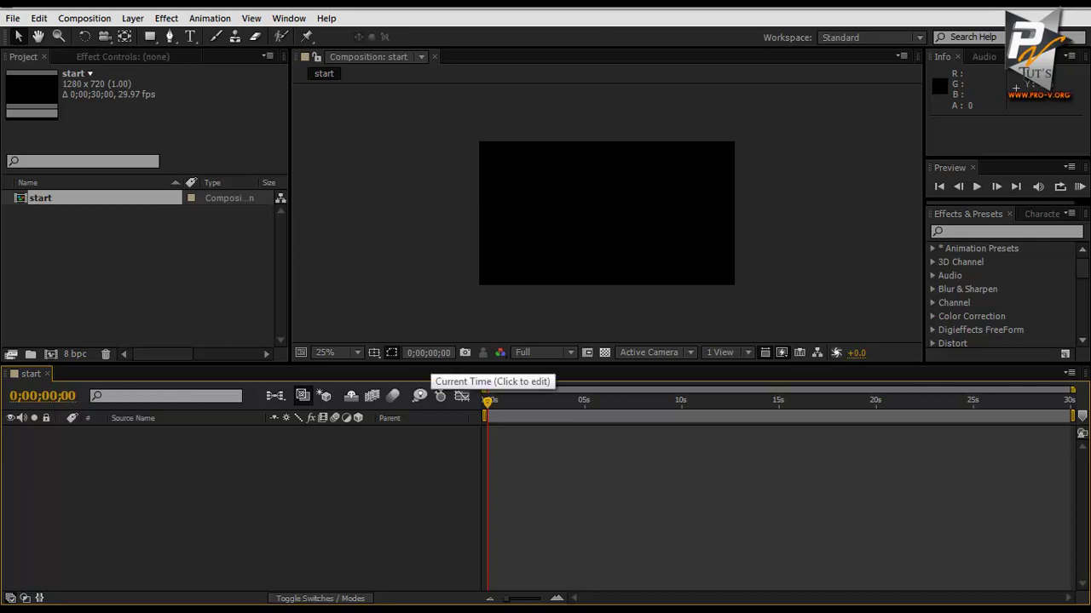
# - Switch the composition's time display from timecode to frame numbers
pyautogui.keyDown('ctrl'); pyautogui.click(429, 354); pyautogui.keyUp('ctrl')
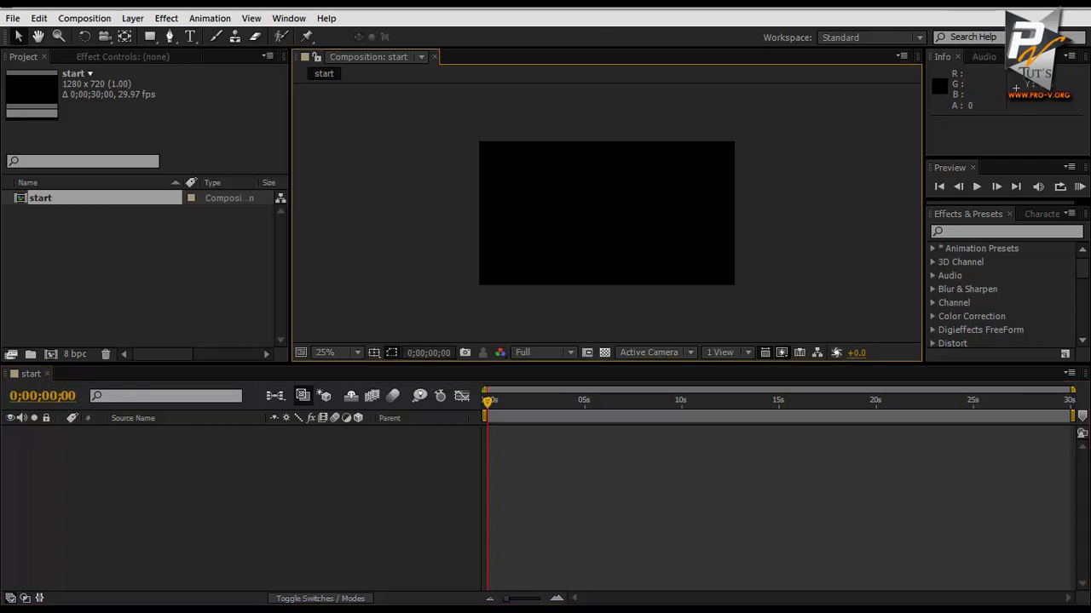
pyautogui.keyDown('ctrl'); pyautogui.click(430, 354); pyautogui.keyUp('ctrl')
pyautogui.keyDown('ctrl'); pyautogui.click(429, 353); pyautogui.keyUp('ctrl')
pyautogui.keyDown('ctrl'); pyautogui.click(428, 353); pyautogui.keyUp('ctrl')
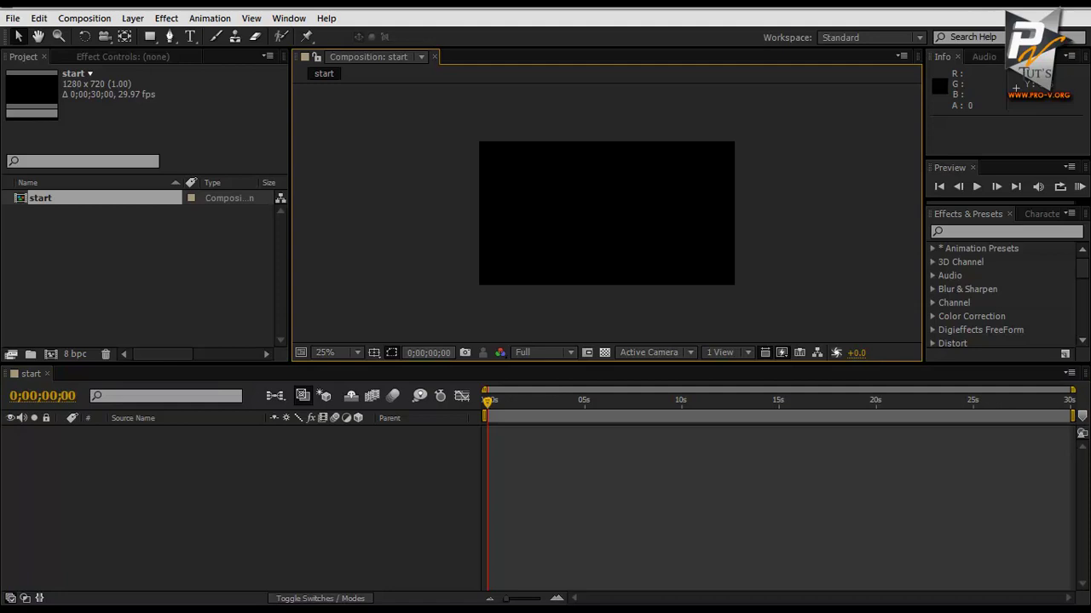
pyautogui.keyDown('ctrl'); pyautogui.click(428, 353); pyautogui.keyUp('ctrl')
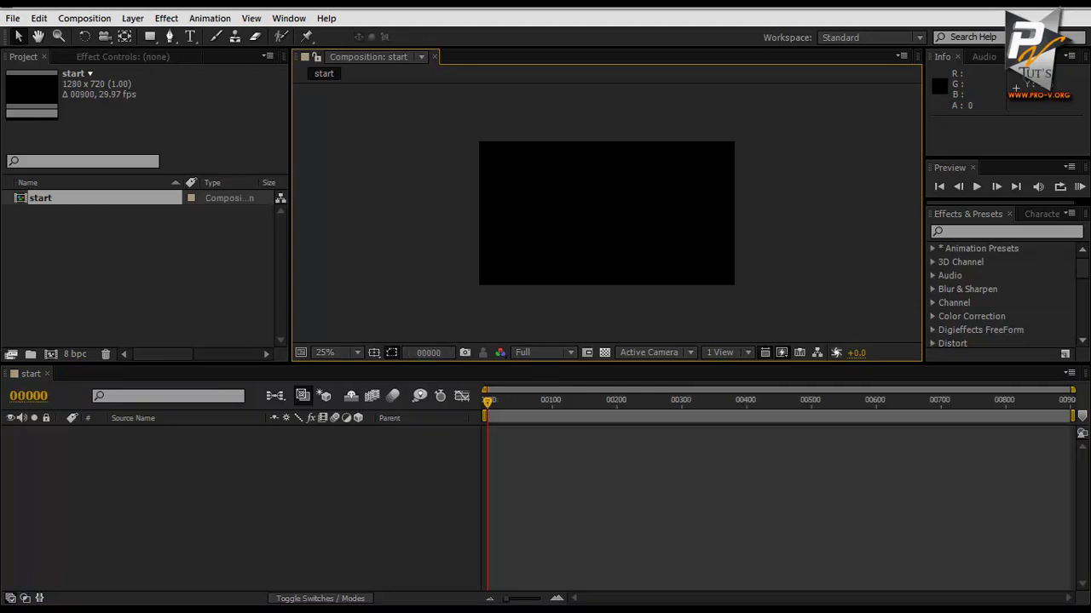
pyautogui.click(153, 396)
pyautogui.hotkey('ctrl', 'y')
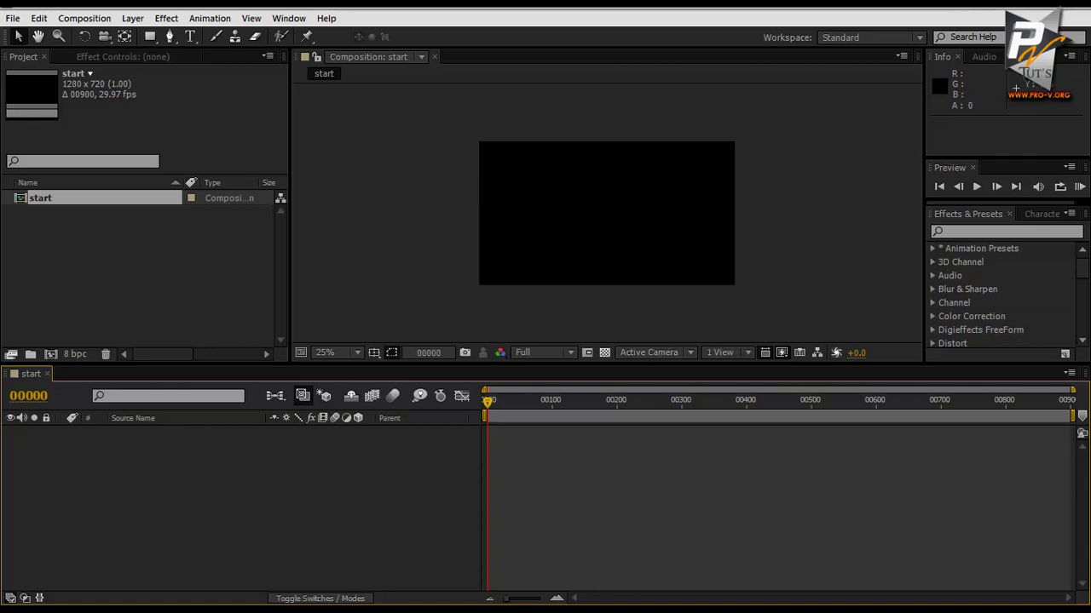
pyautogui.click(168, 396)
pyautogui.press('Escape')
# - Import _Sequence.mov and the images Cover_Shot4.png, FirstFrame.png, TracerLast.png and Trailer-poster.jpg into the project
pyautogui.click(141, 273)
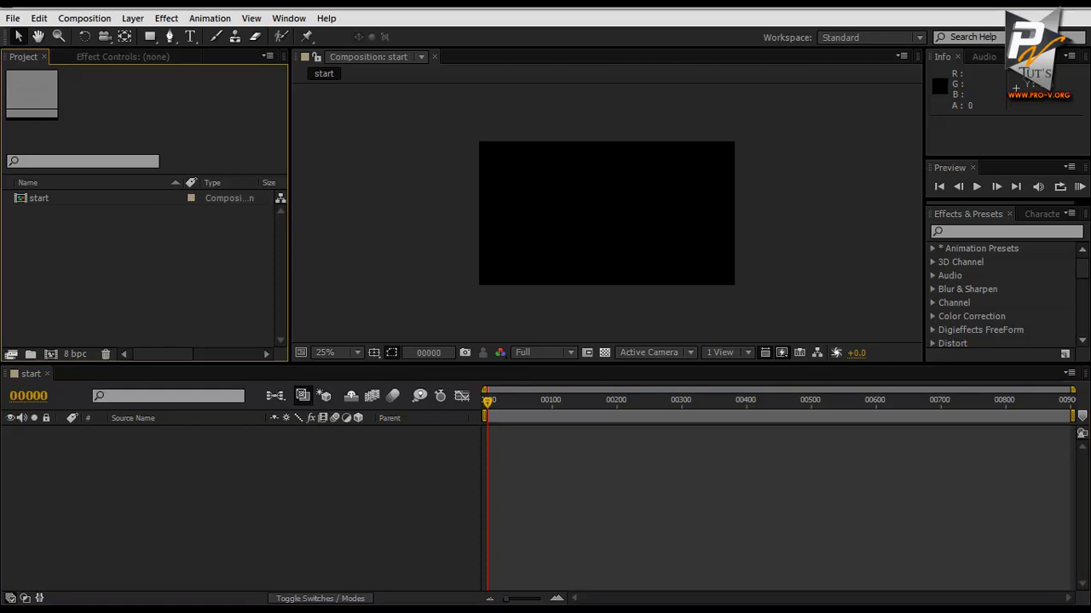
pyautogui.hotkey('ctrl', 'i')
pyautogui.click(160, 153)
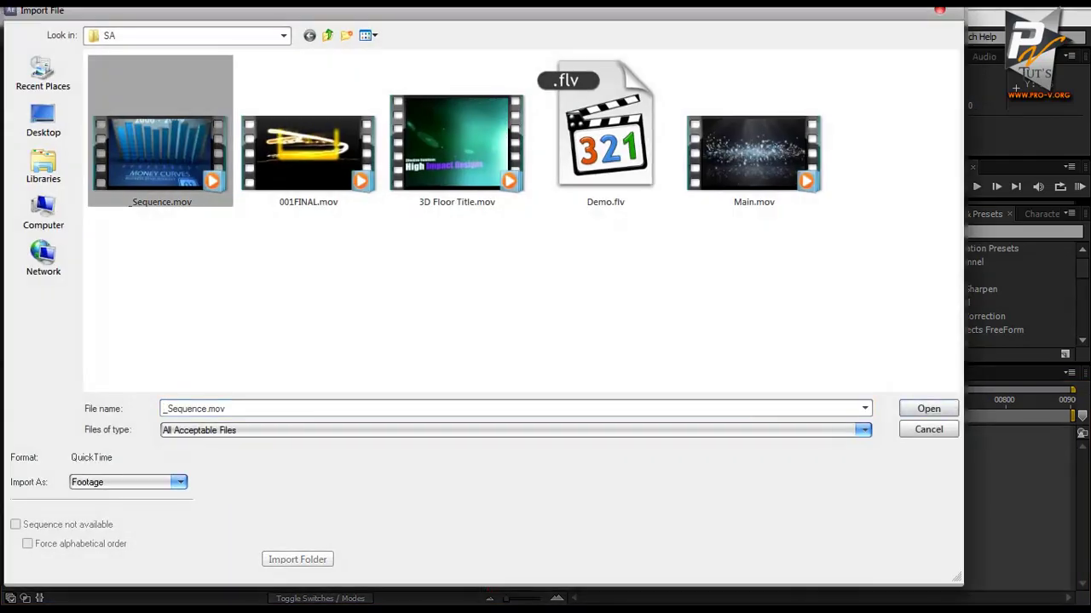
pyautogui.press('Return')
pyautogui.hotkey('ctrl', 'i')
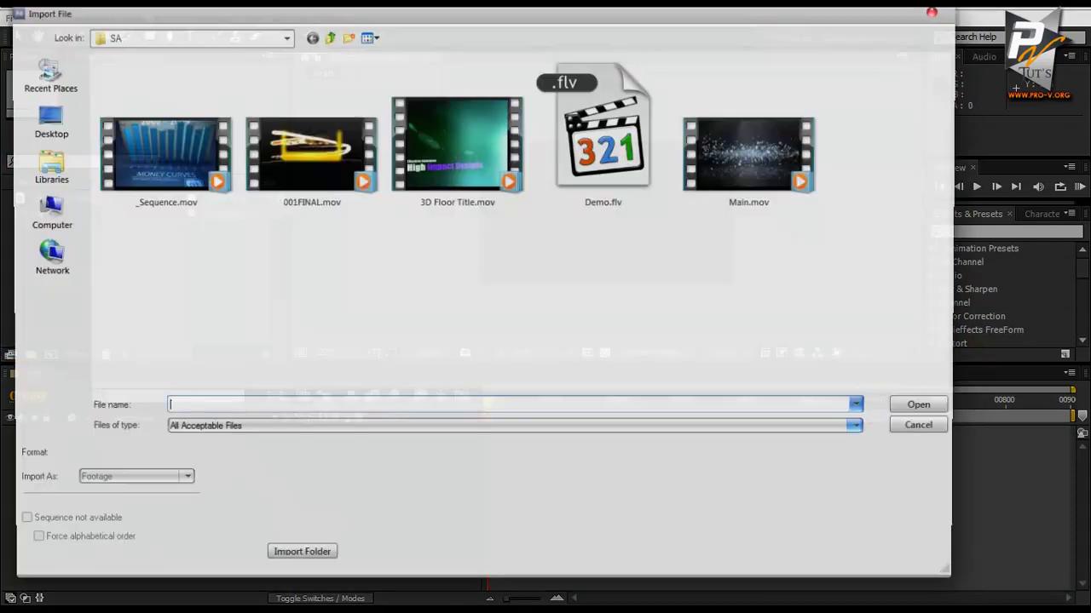
pyautogui.press('Escape')
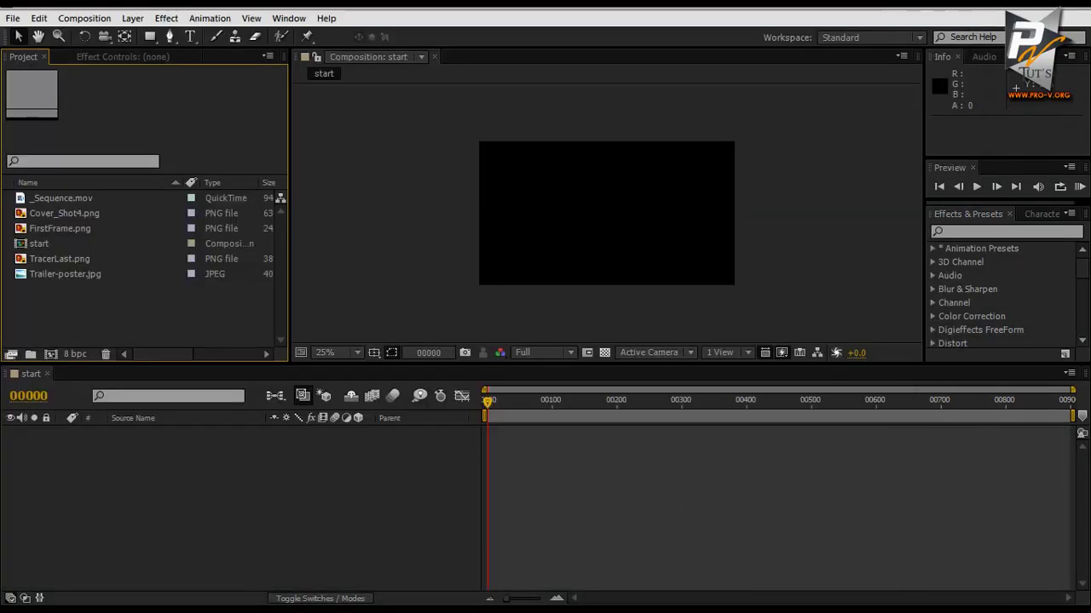
# - Add _Sequence.mov and the four imported images to the "start" composition as layers, leaving no layer selected
pyautogui.click(64, 214)
pyautogui.click(60, 228)
pyautogui.click(60, 259)
pyautogui.click(68, 274)
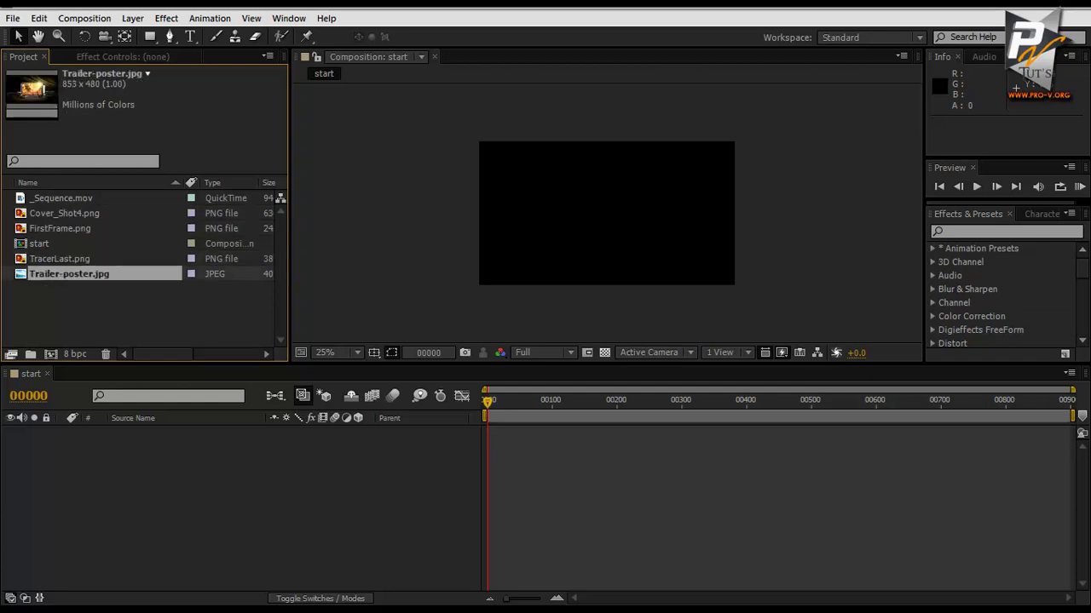
pyautogui.click(86, 308)
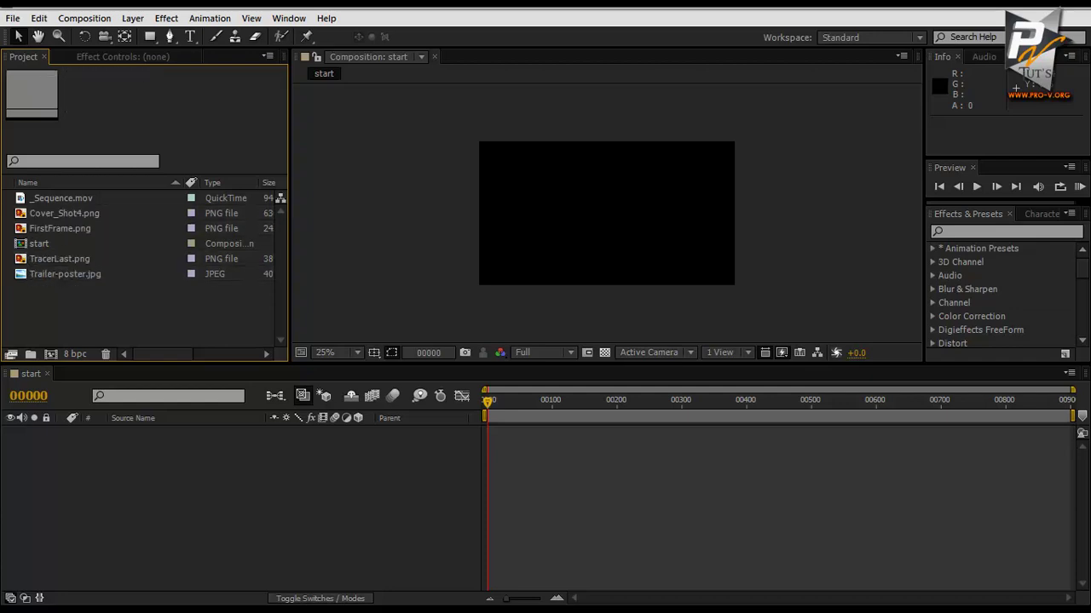
pyautogui.moveTo(65, 299); pyautogui.dragTo(44, 257)
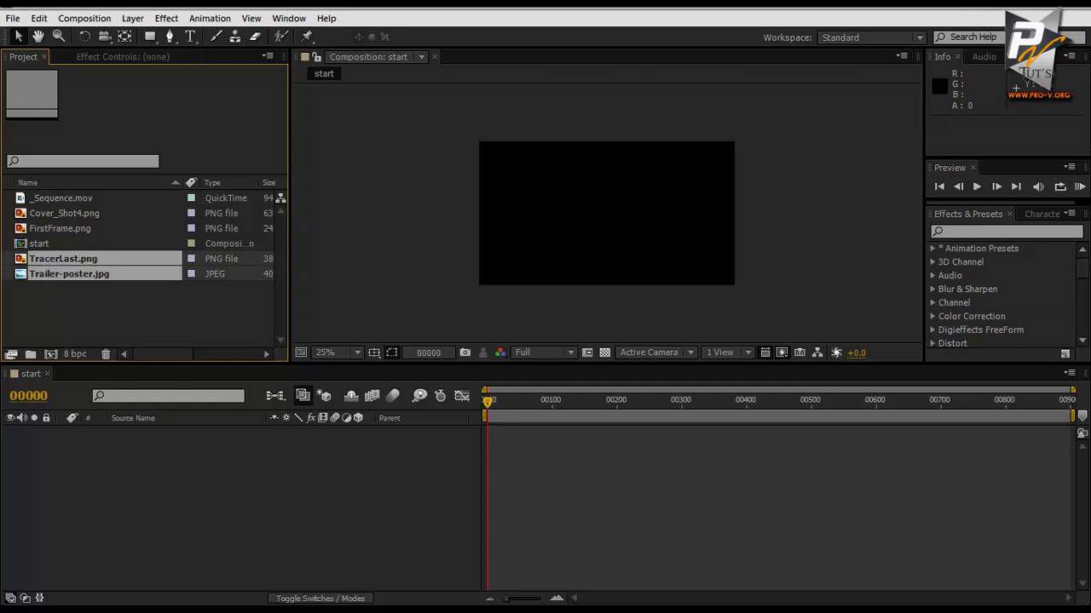
pyautogui.keyDown('ctrl'); pyautogui.click(59, 228); pyautogui.keyUp('ctrl')
pyautogui.keyDown('ctrl'); pyautogui.click(61, 213); pyautogui.keyUp('ctrl')
pyautogui.keyDown('ctrl'); pyautogui.click(60, 198); pyautogui.keyUp('ctrl')
pyautogui.moveTo(64, 197); pyautogui.dragTo(162, 451)
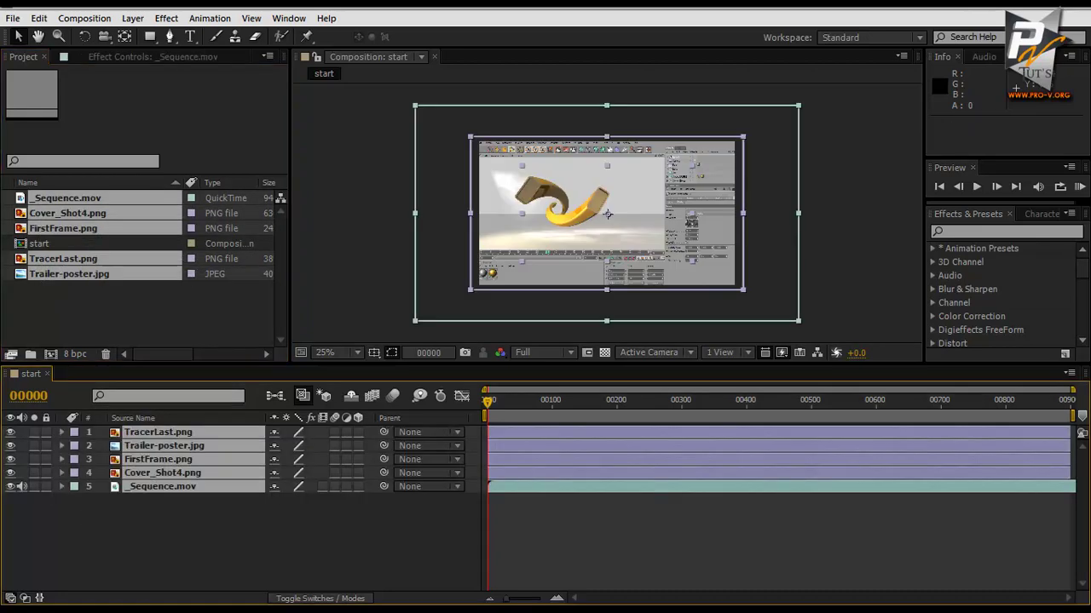
pyautogui.press('F2')
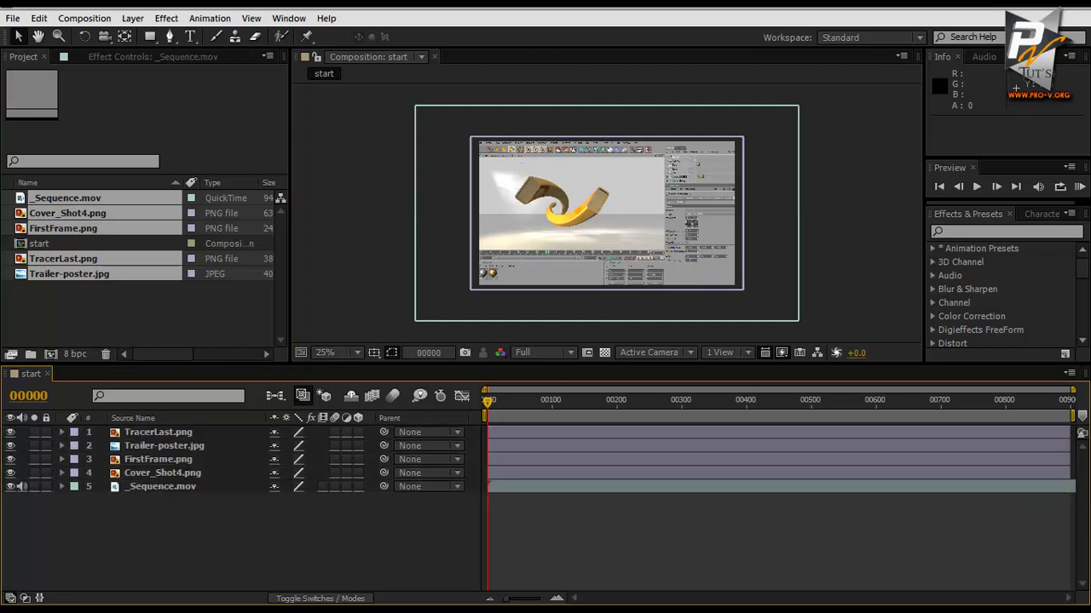
# - Search the timeline layers for "tr" and "trail", and clear the search
pyautogui.press('.')
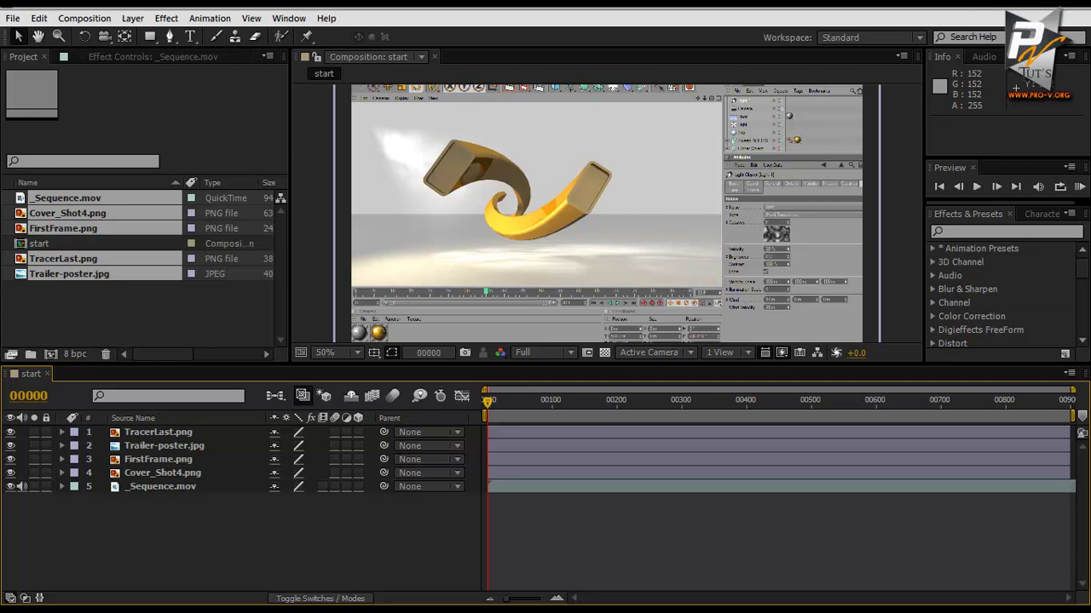
pyautogui.press(',')
pyautogui.hotkey('ctrl', 'f')
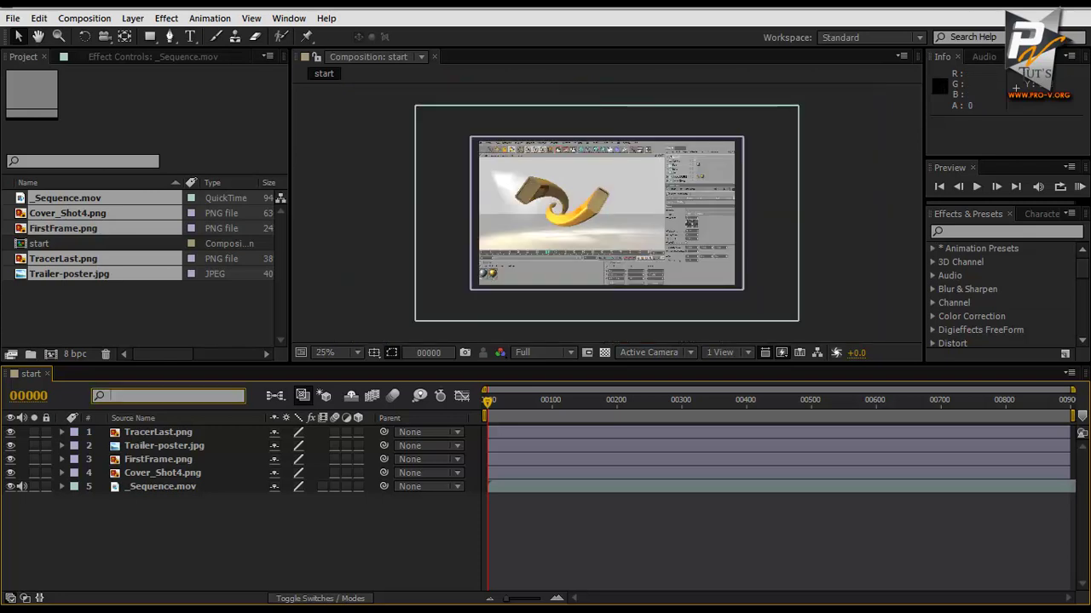
pyautogui.write('tr')
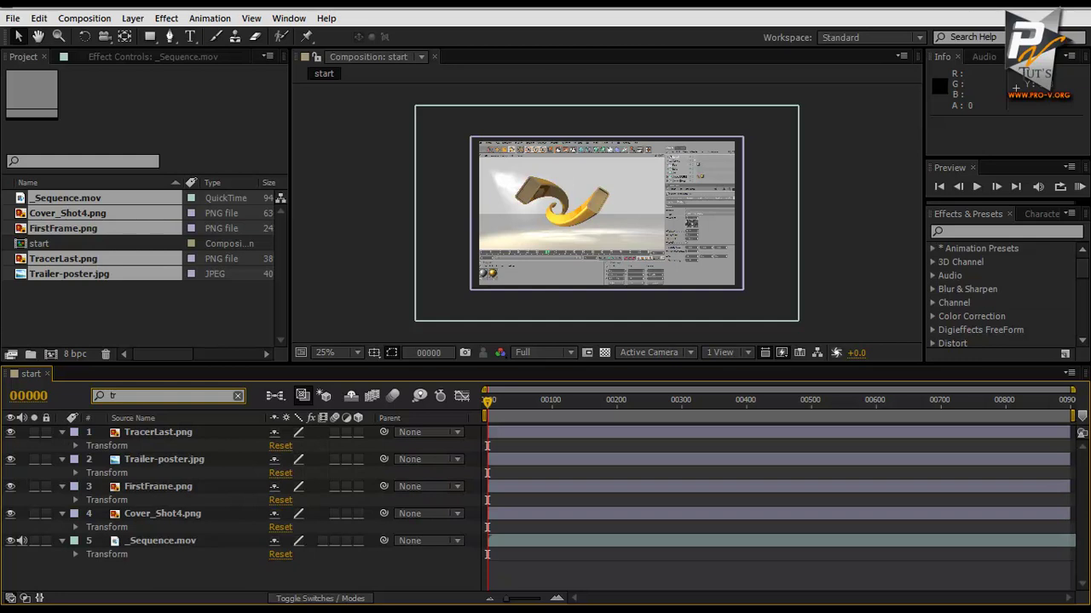
pyautogui.write('ail')
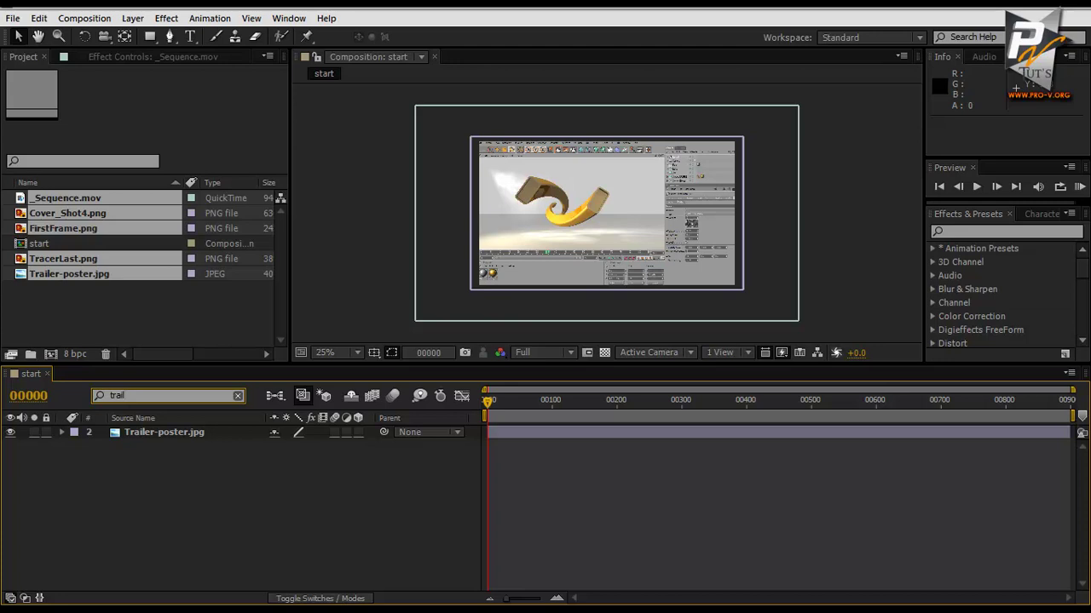
pyautogui.press('BackSpace')
pyautogui.press('BackSpace')
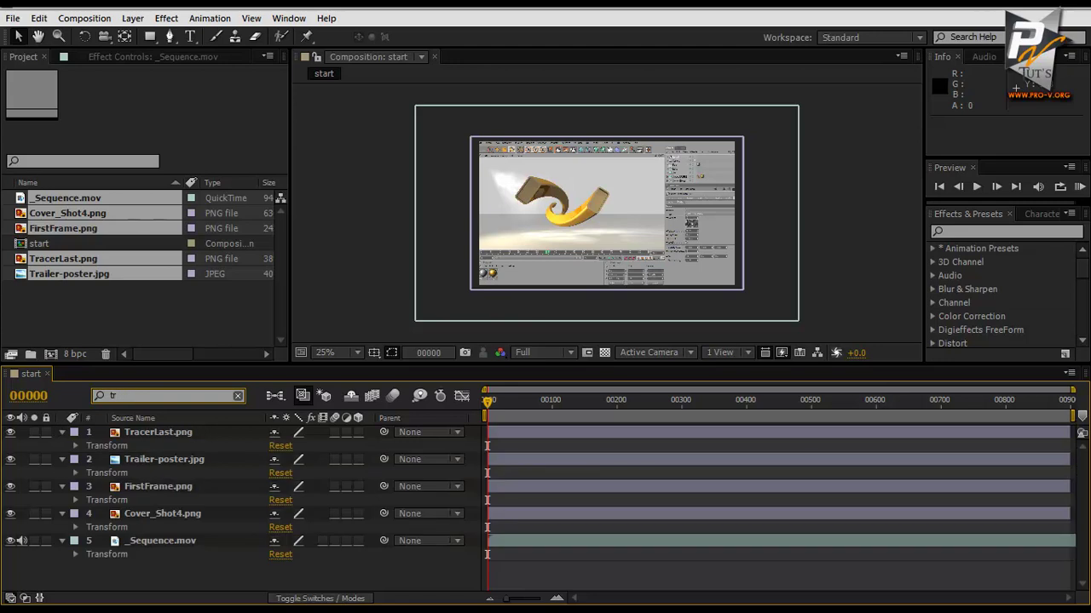
pyautogui.press('BackSpace')
pyautogui.press('BackSpace')
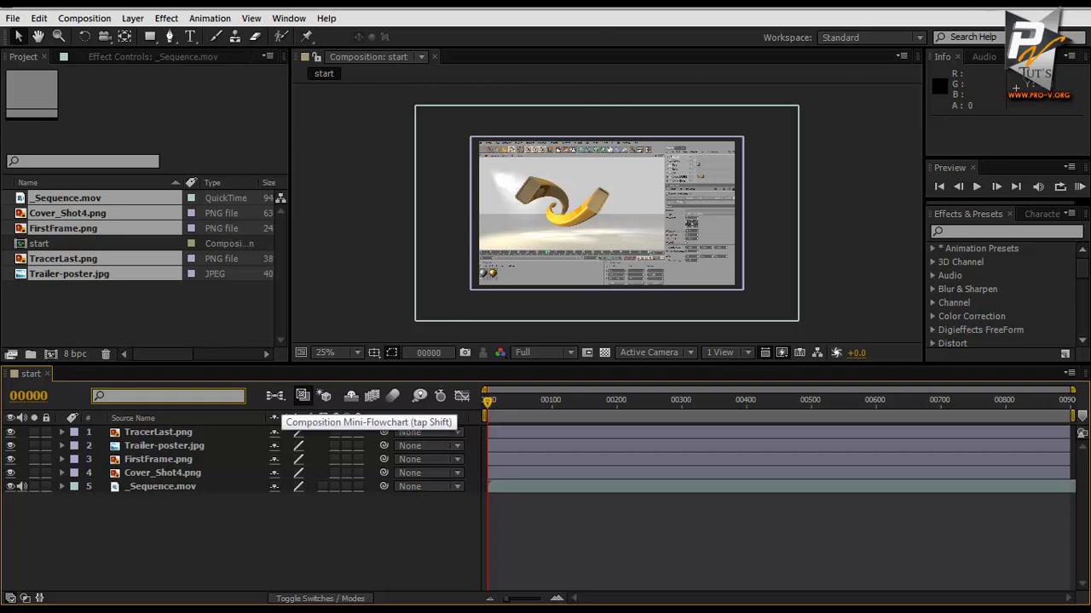
# - View the Composition Mini-Flowchart of "start" twice and close it each time
pyautogui.click(302, 395)
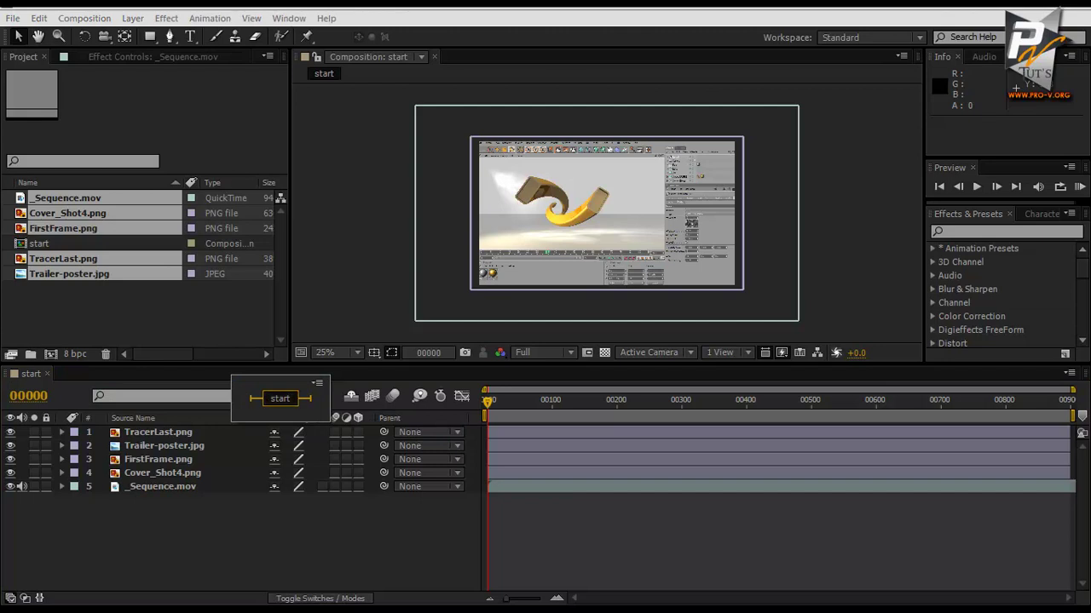
pyautogui.press('Escape')
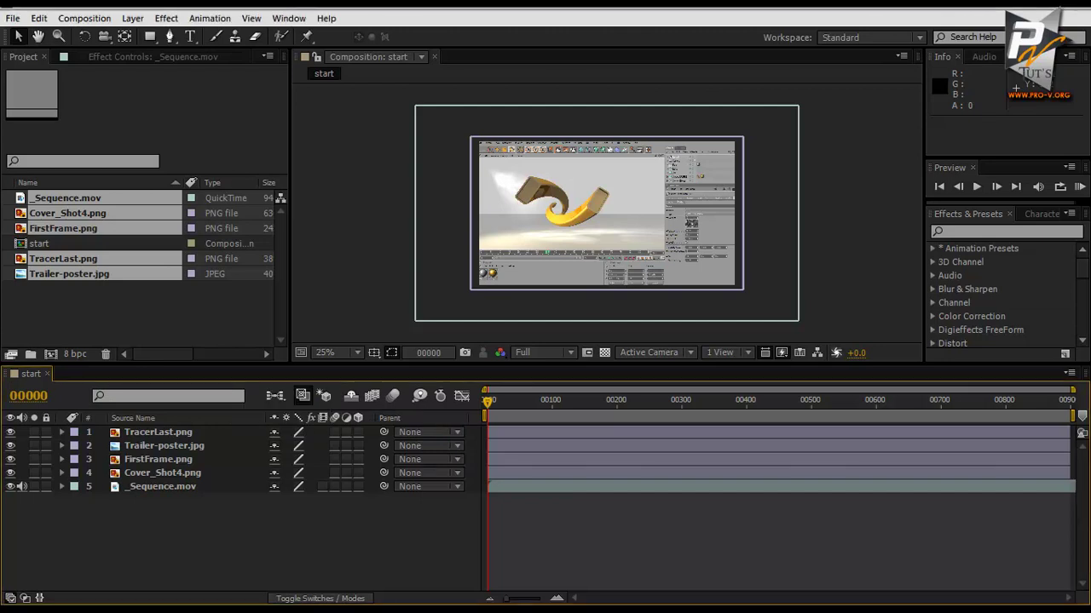
pyautogui.press('shift')
pyautogui.press('shift')
pyautogui.press('shift')
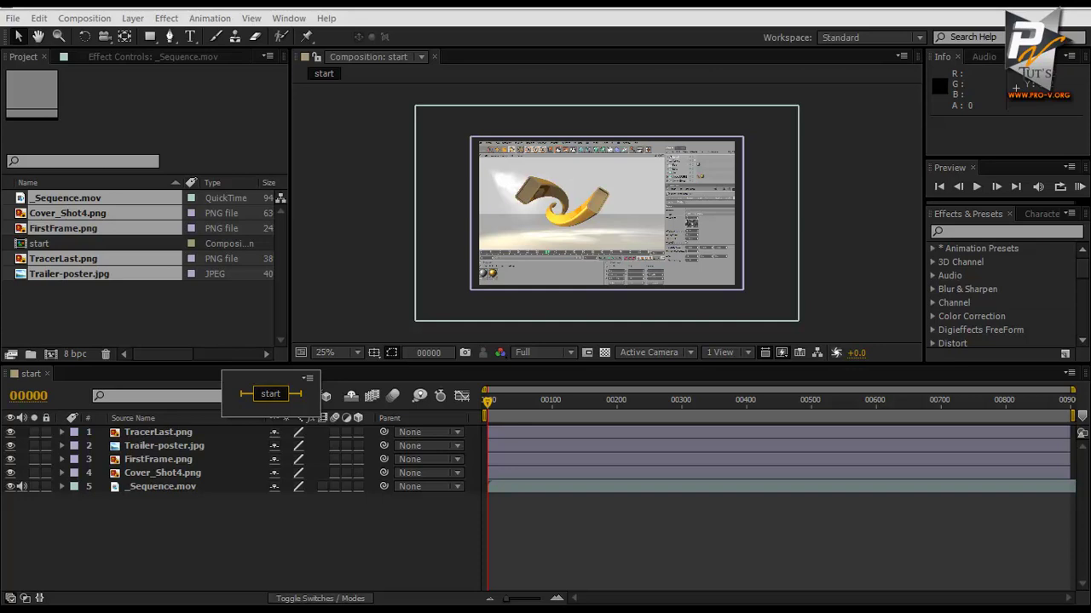
pyautogui.press('Escape')
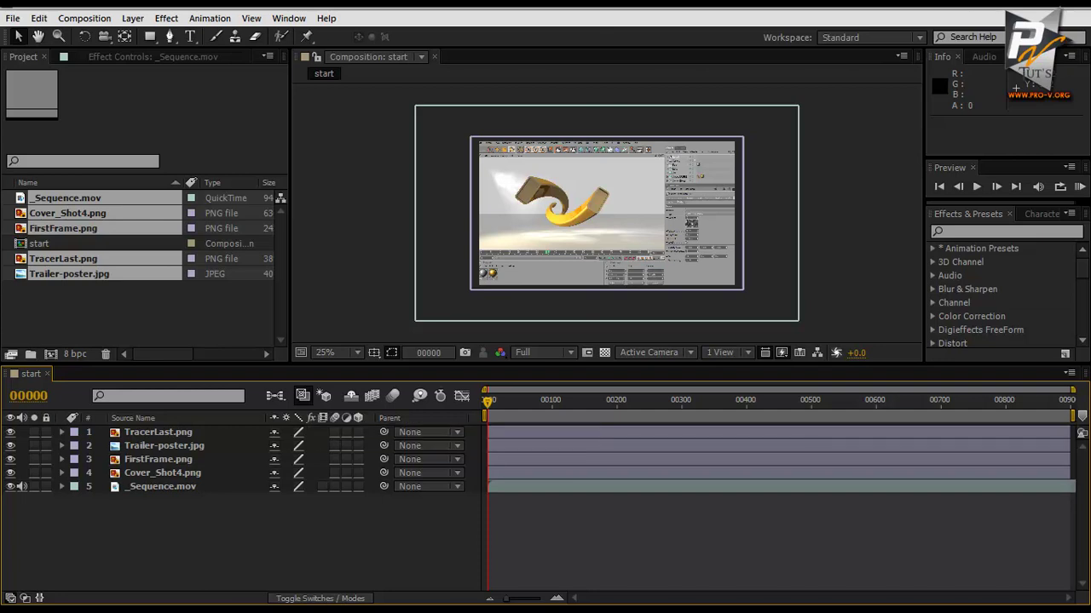
# - Scrub through the timeline to preview the footage and return to frame 0
pyautogui.moveTo(486, 402); pyautogui.dragTo(602, 402)
pyautogui.press('Home')
pyautogui.moveTo(488, 401)
pyautogui.mouseDown()
pyautogui.moveTo(594, 400)
pyautogui.moveTo(487, 400)
pyautogui.mouseUp()
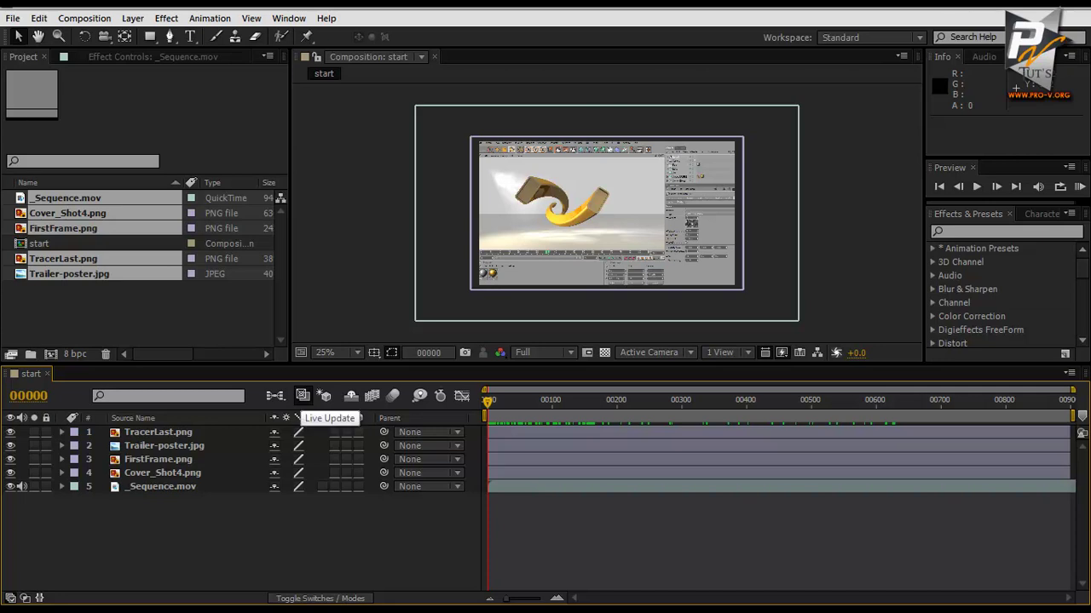
# - Turn off Live Update, dismiss its warning, and scrub the timeline to test it, returning to frame 0
pyautogui.click(303, 396)
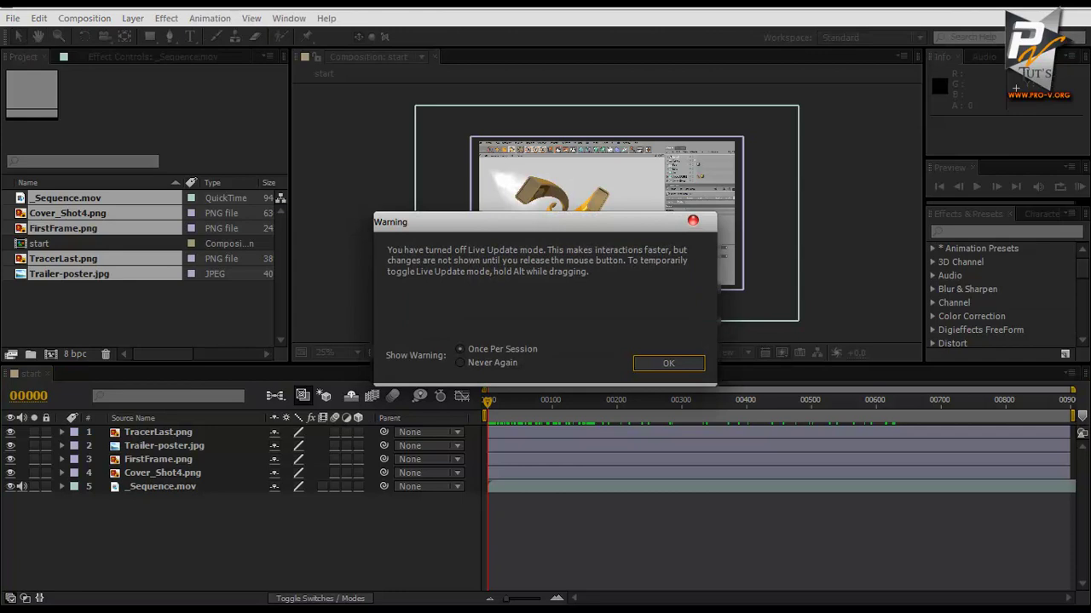
pyautogui.moveTo(545, 222); pyautogui.dragTo(554, 188)
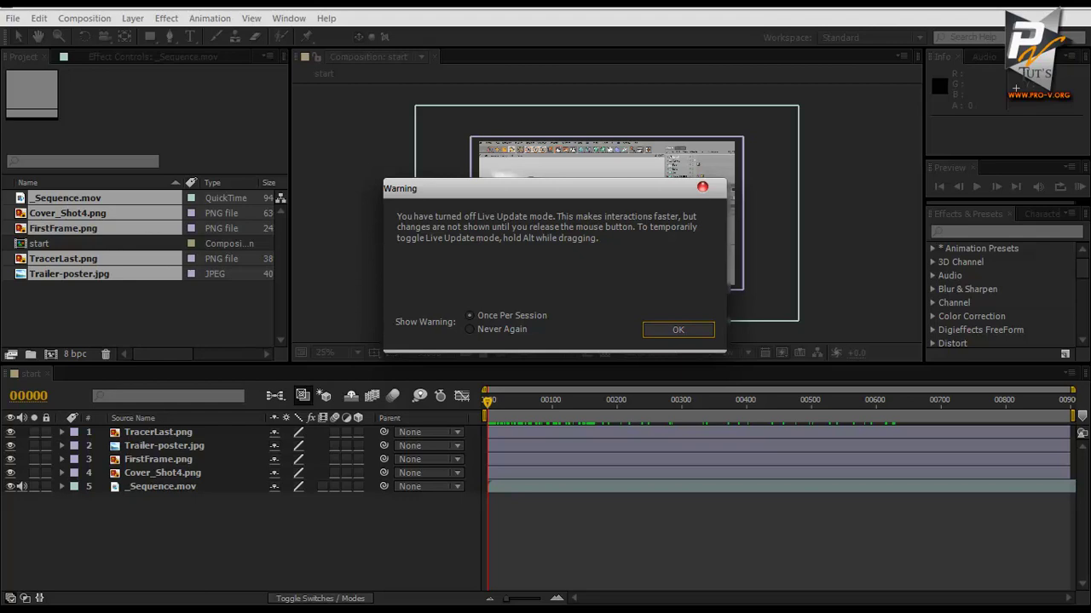
pyautogui.moveTo(545, 188); pyautogui.dragTo(540, 215)
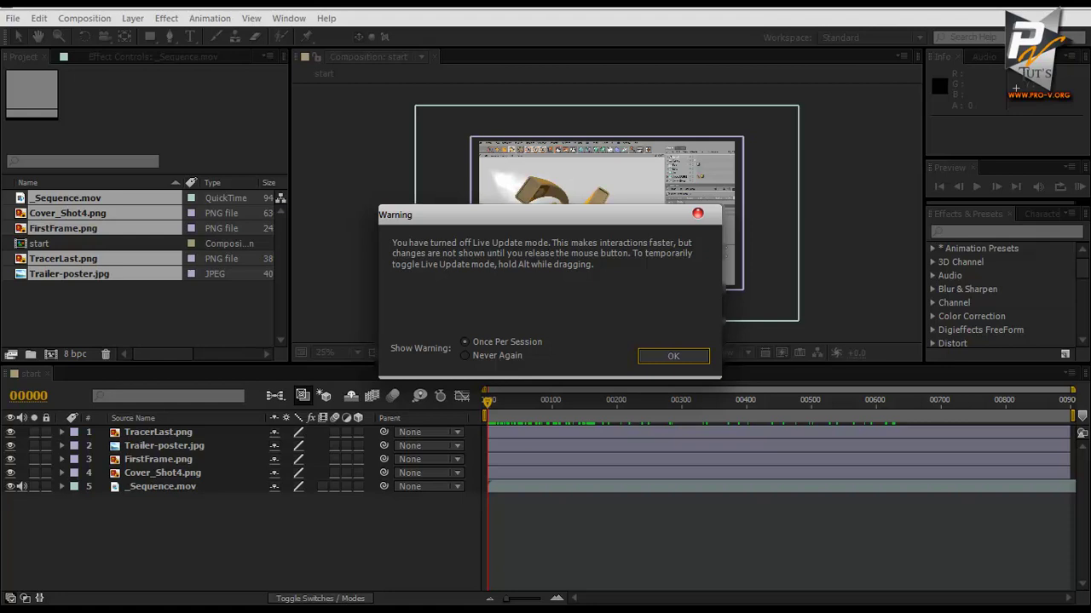
pyautogui.moveTo(549, 214); pyautogui.dragTo(483, 204)
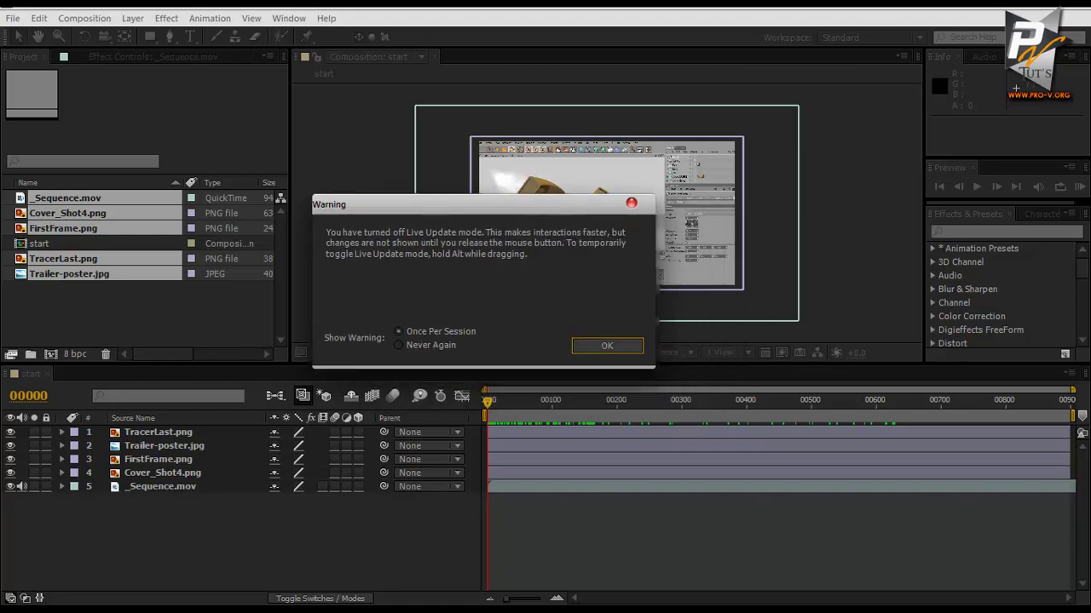
pyautogui.press('Return')
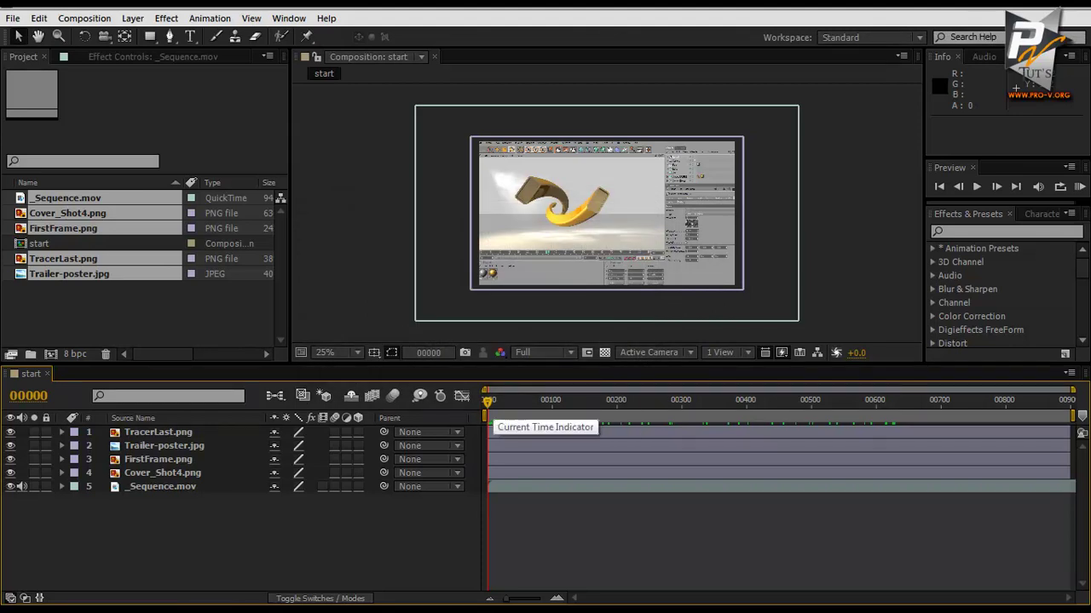
pyautogui.moveTo(487, 400)
pyautogui.mouseDown()
pyautogui.moveTo(566, 400)
pyautogui.moveTo(487, 400)
pyautogui.mouseUp()
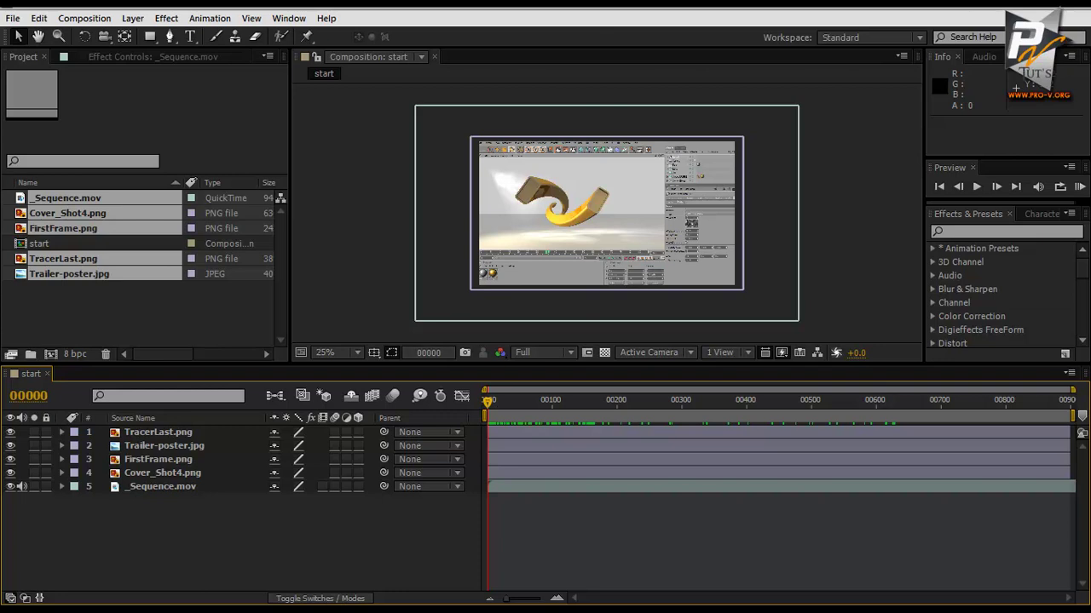
# - Preview the composition in the timeline and return the playhead to frame 0
pyautogui.press('space')
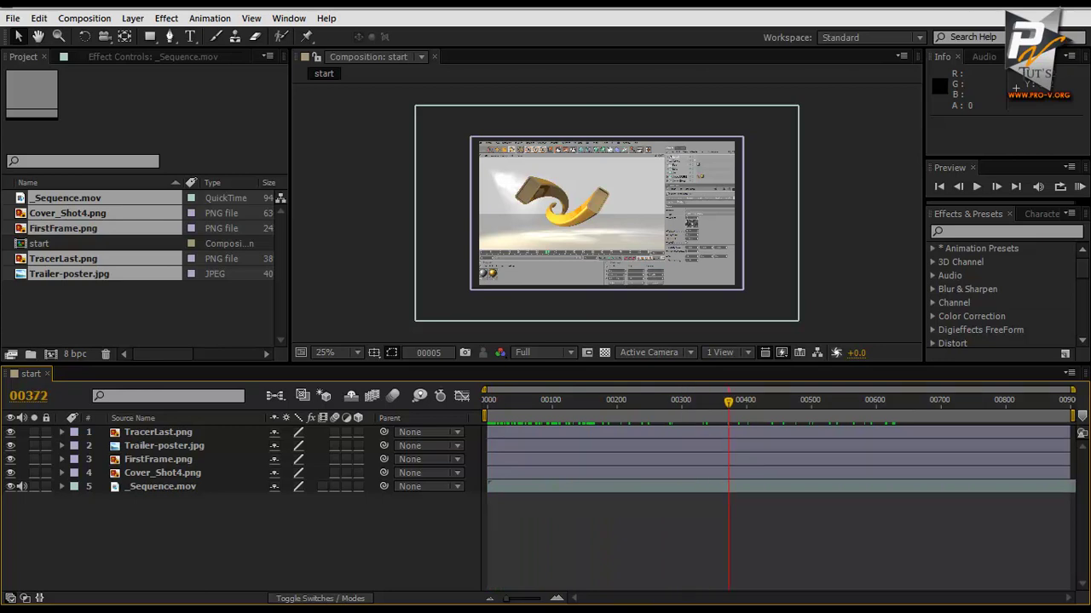
pyautogui.press('space')
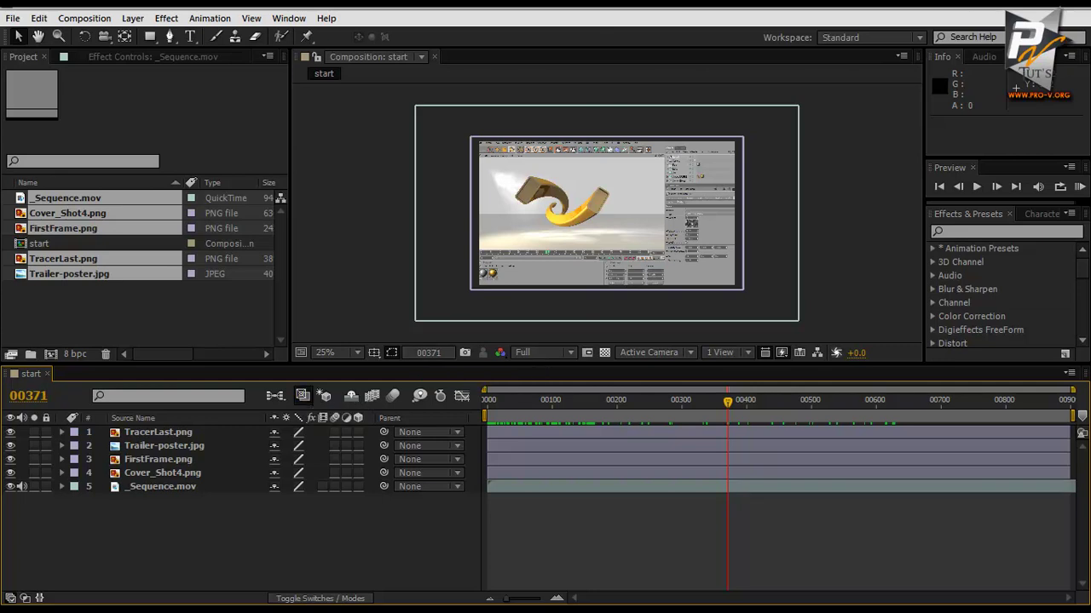
pyautogui.moveTo(727, 400); pyautogui.dragTo(487, 401)
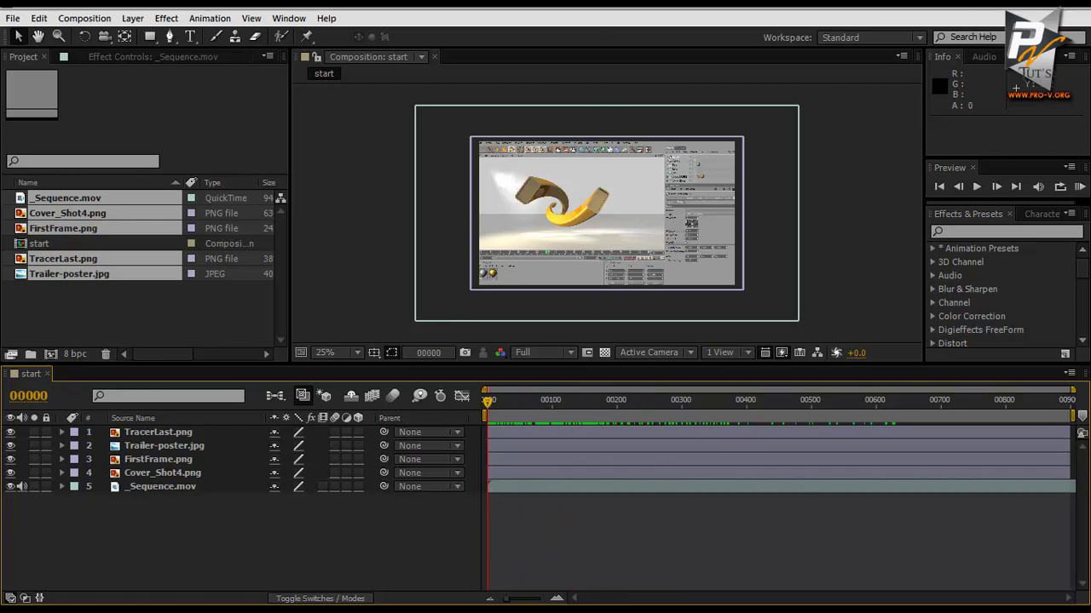
# - Turn on Draft 3D, scrub the timeline with it, and turn Draft 3D off again
pyautogui.click(324, 395)
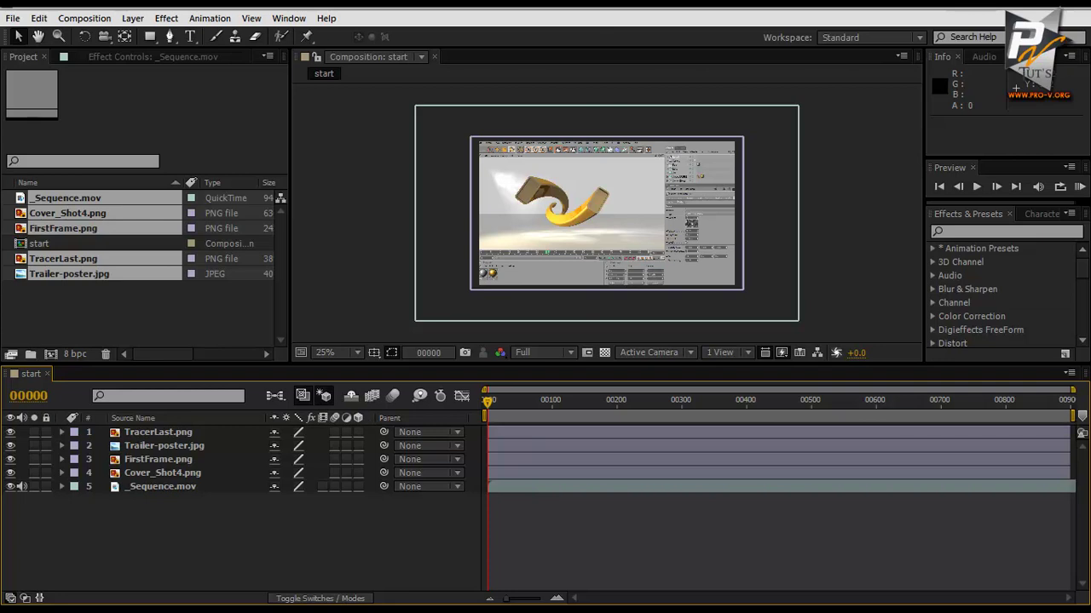
pyautogui.moveTo(487, 401)
pyautogui.mouseDown()
pyautogui.moveTo(538, 401)
pyautogui.moveTo(488, 401)
pyautogui.mouseUp()
pyautogui.click(324, 395)
# - Hide TracerLast.png, Trailer-poster.jpg, FirstFrame.png and _Sequence.mov from the layer list as shy layers, and restore all layers
pyautogui.click(274, 432)
pyautogui.click(351, 395)
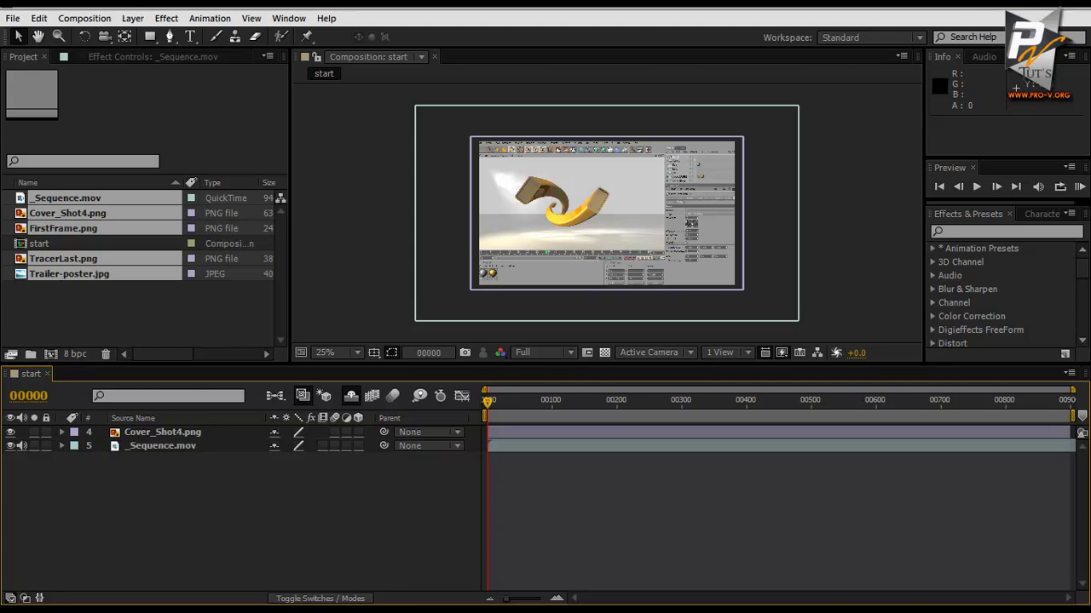
pyautogui.press('Delete')
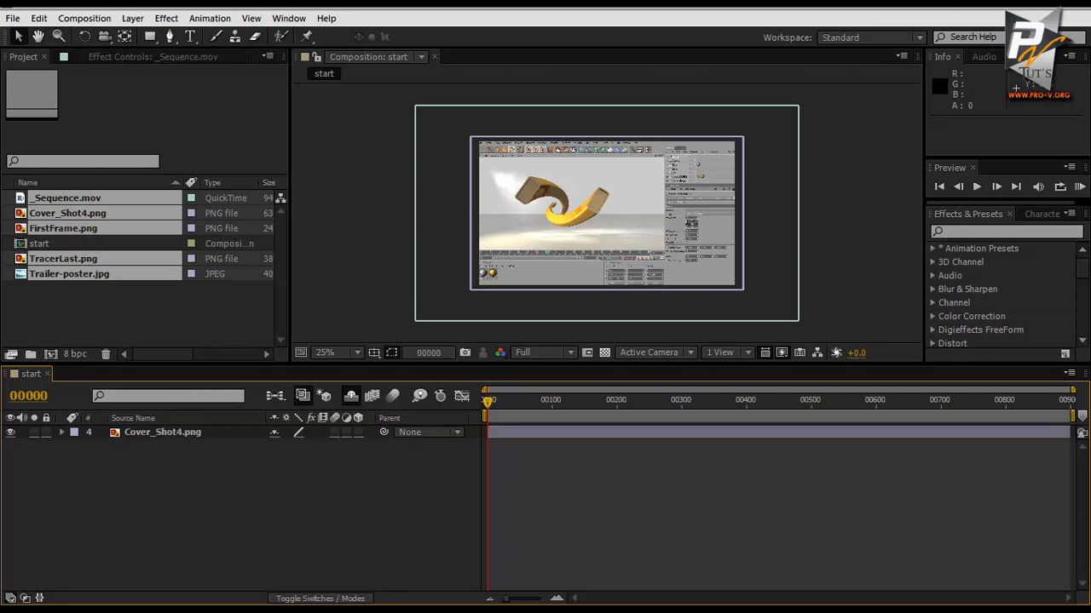
pyautogui.hotkey('ctrl', 'z')
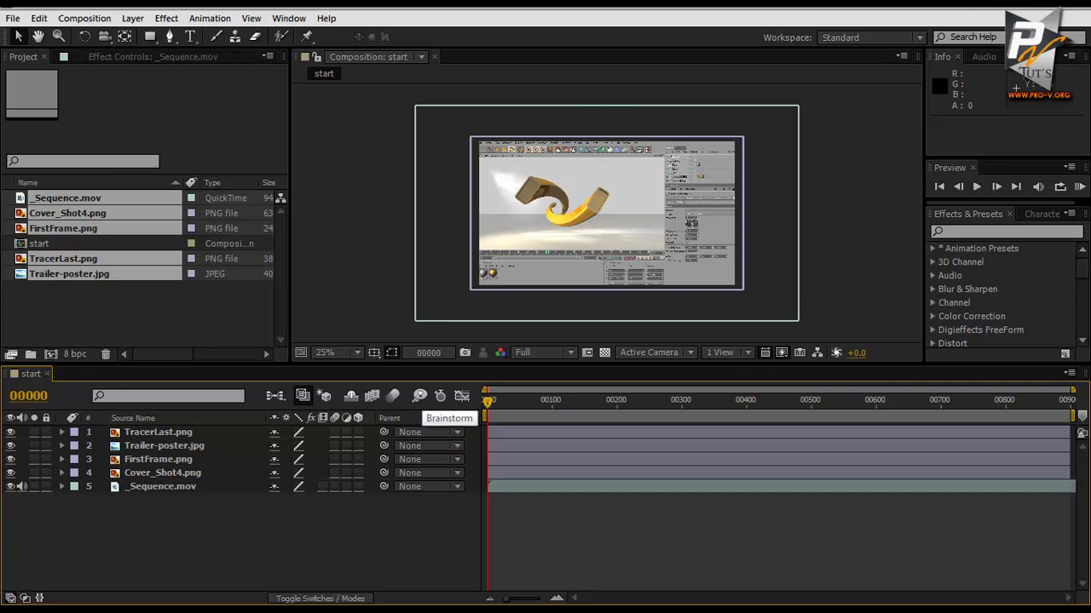
# - Try to run Brainstorm with no property selected, and display the Graph Editor briefly before returning to the layer bars
pyautogui.click(419, 396)
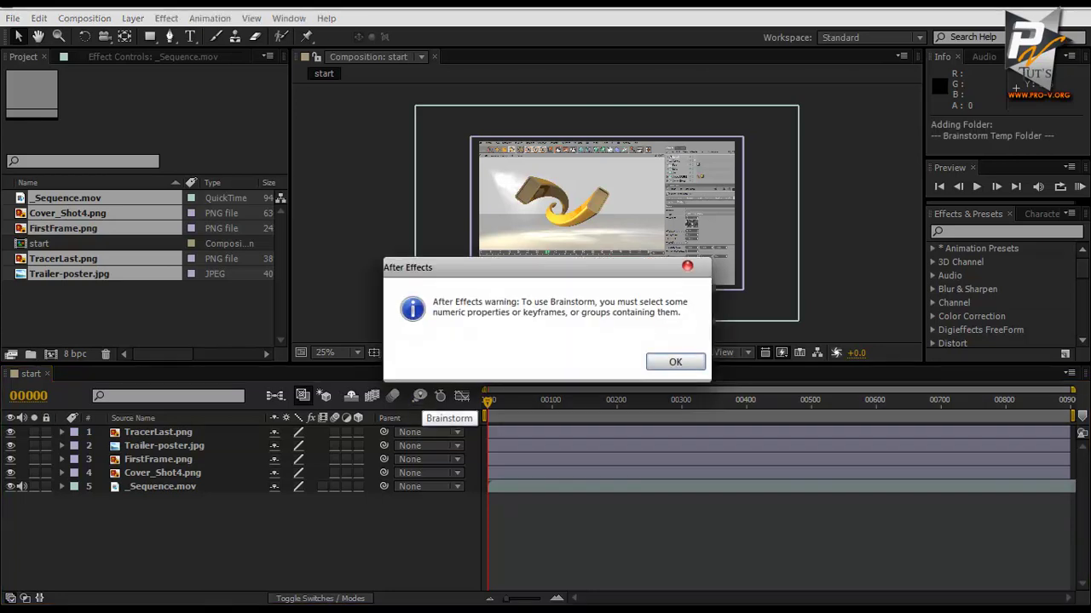
pyautogui.moveTo(537, 268); pyautogui.dragTo(529, 205)
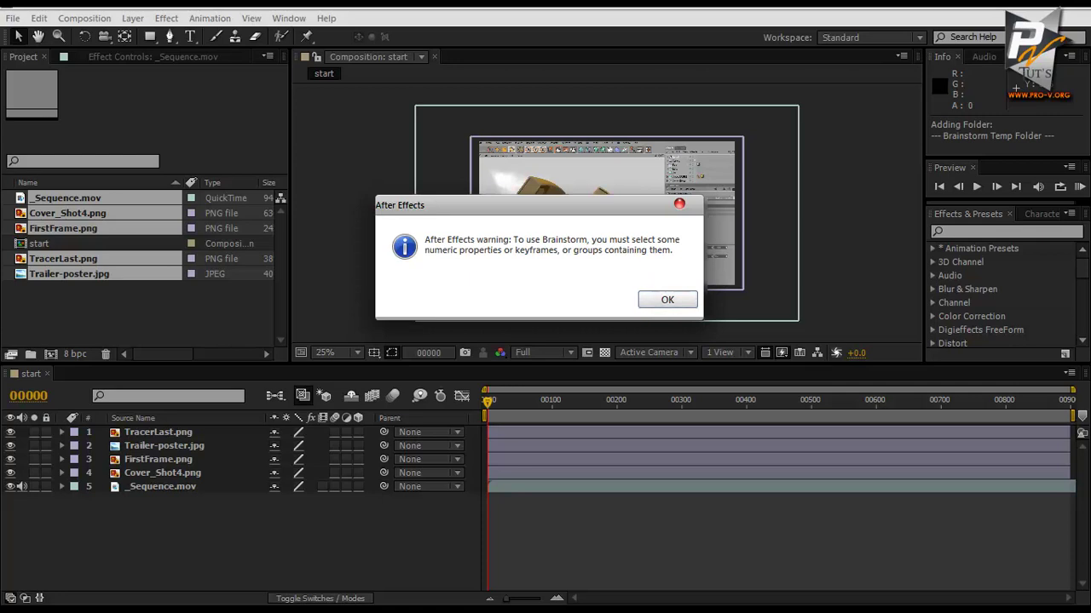
pyautogui.press('Return')
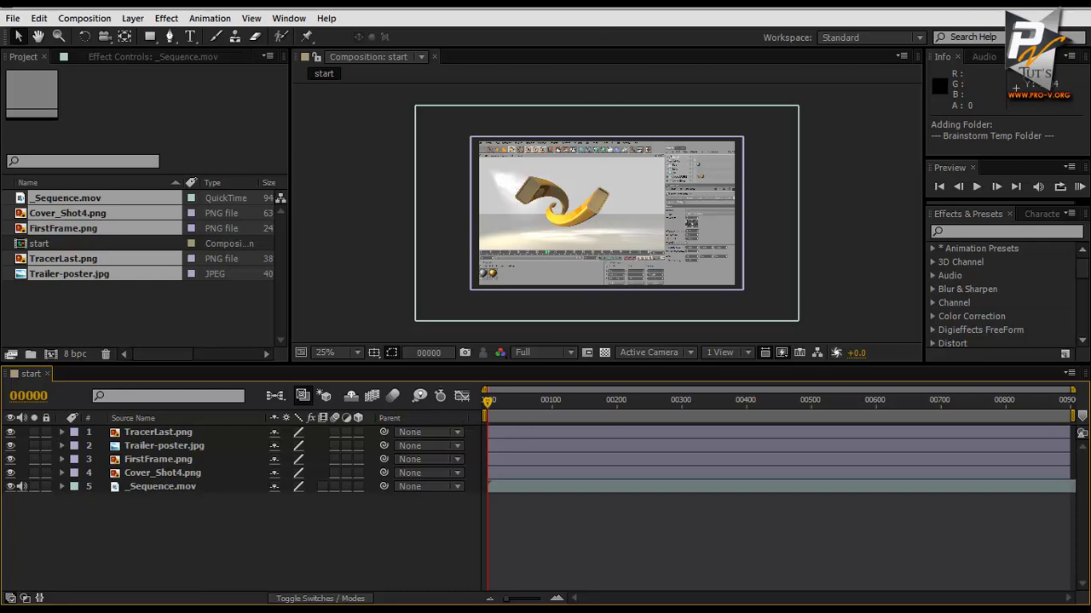
pyautogui.click(461, 396)
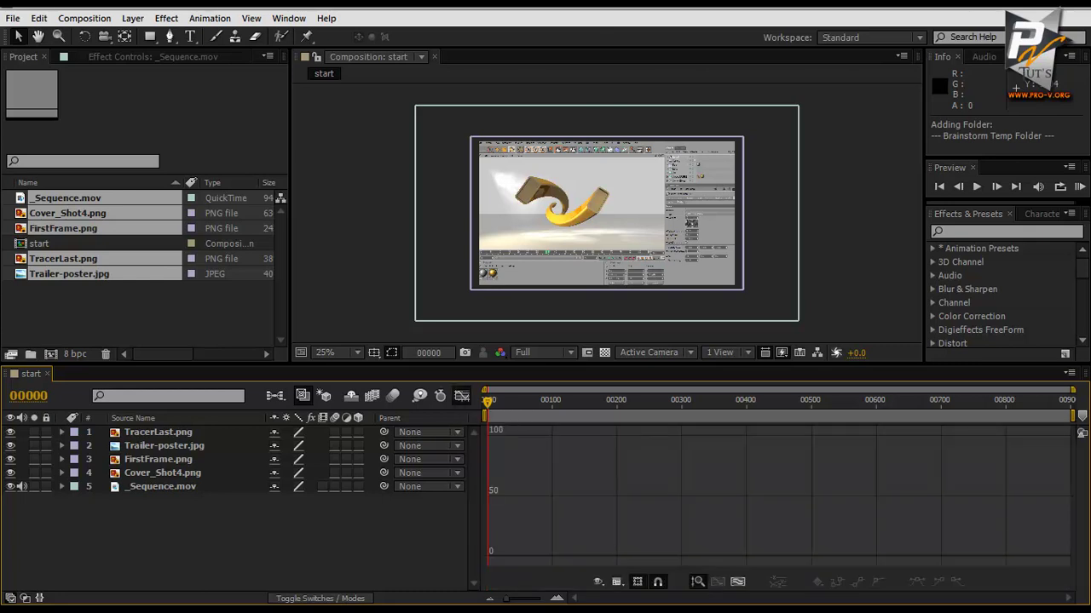
pyautogui.click(461, 396)
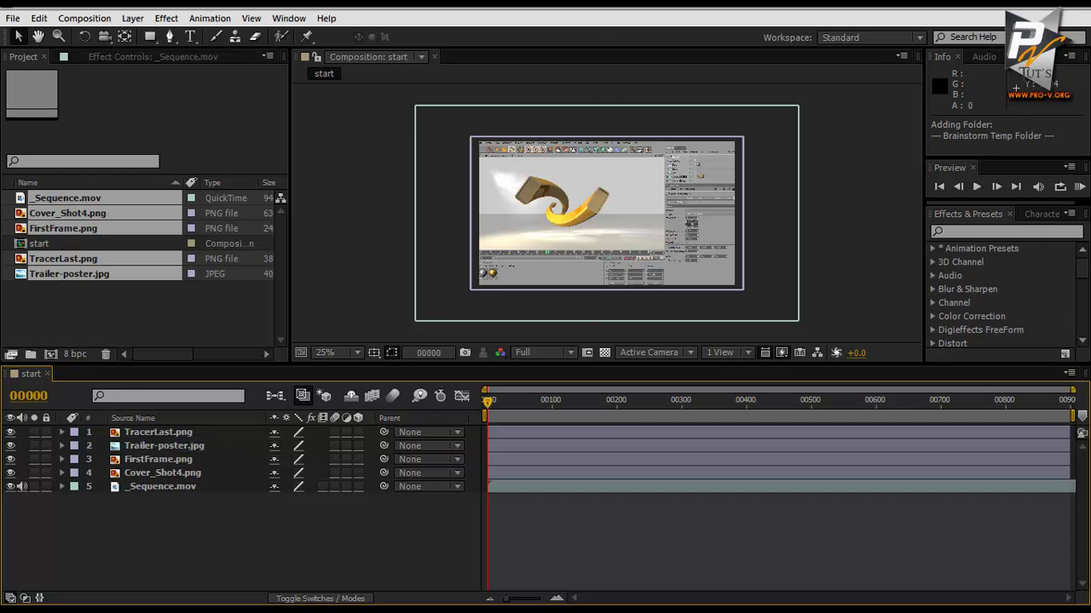
# - Switch off the visibility of the four image layers one by one to reveal what lies beneath, and show them all again
pyautogui.click(11, 432)
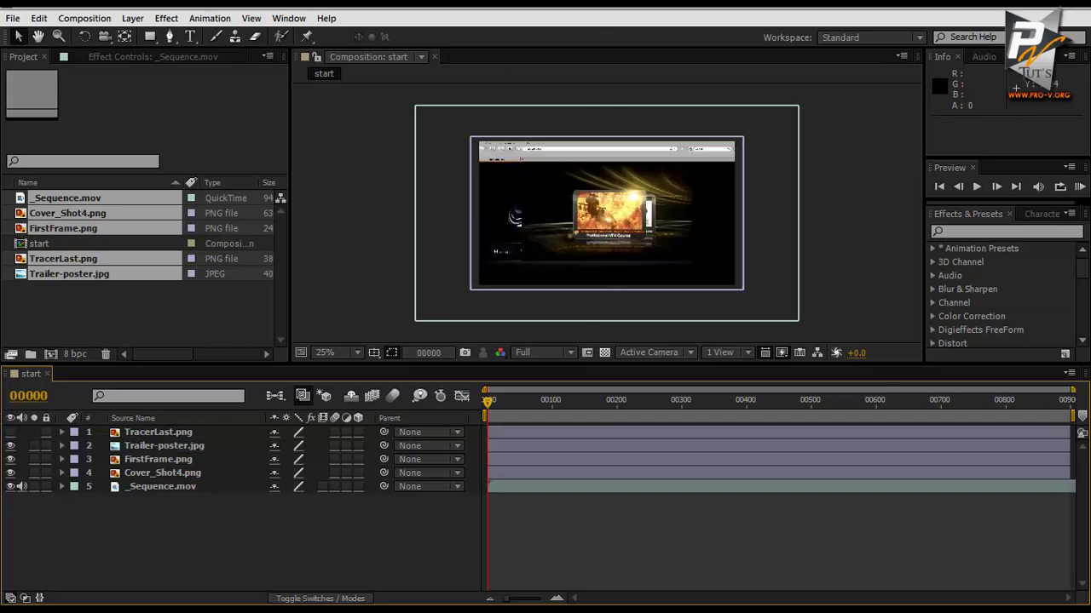
pyautogui.scroll(2, 607, 214)
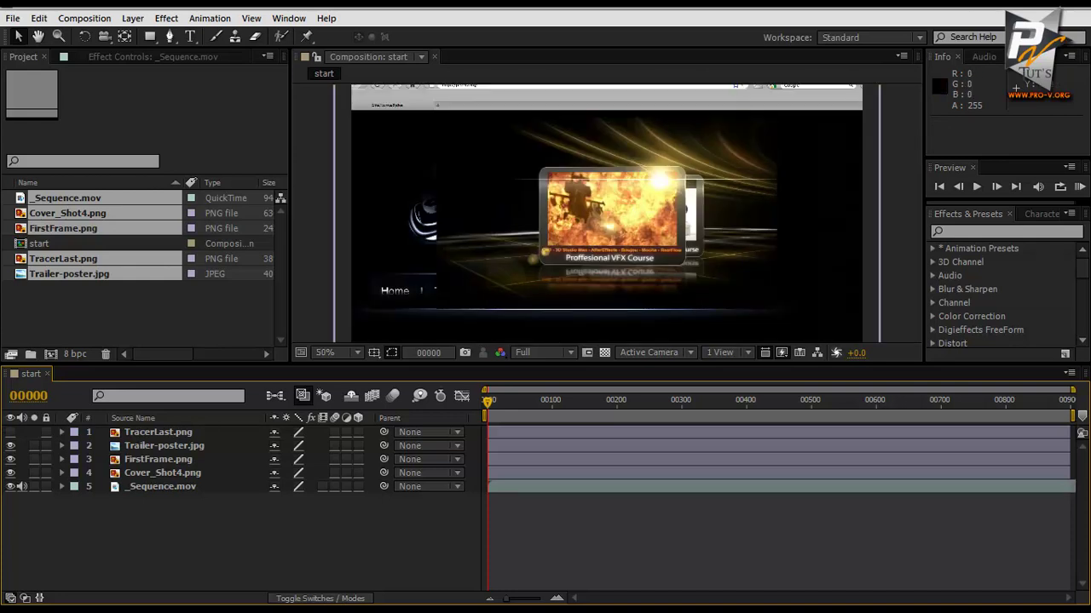
pyautogui.click(10, 446)
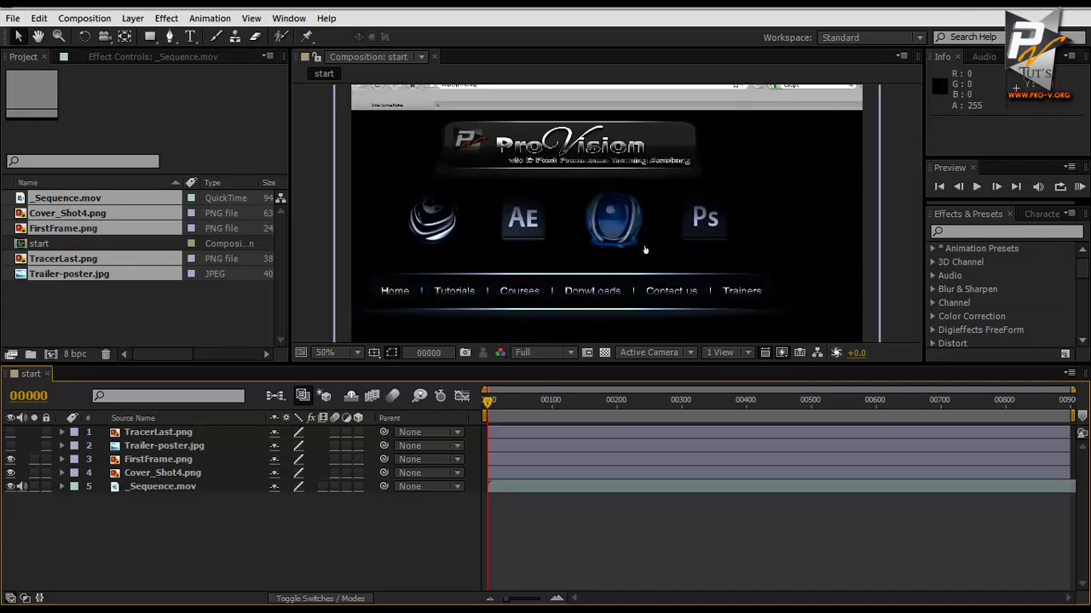
pyautogui.click(11, 459)
pyautogui.click(11, 473)
pyautogui.click(11, 472)
pyautogui.click(10, 459)
pyautogui.click(10, 446)
pyautogui.click(11, 432)
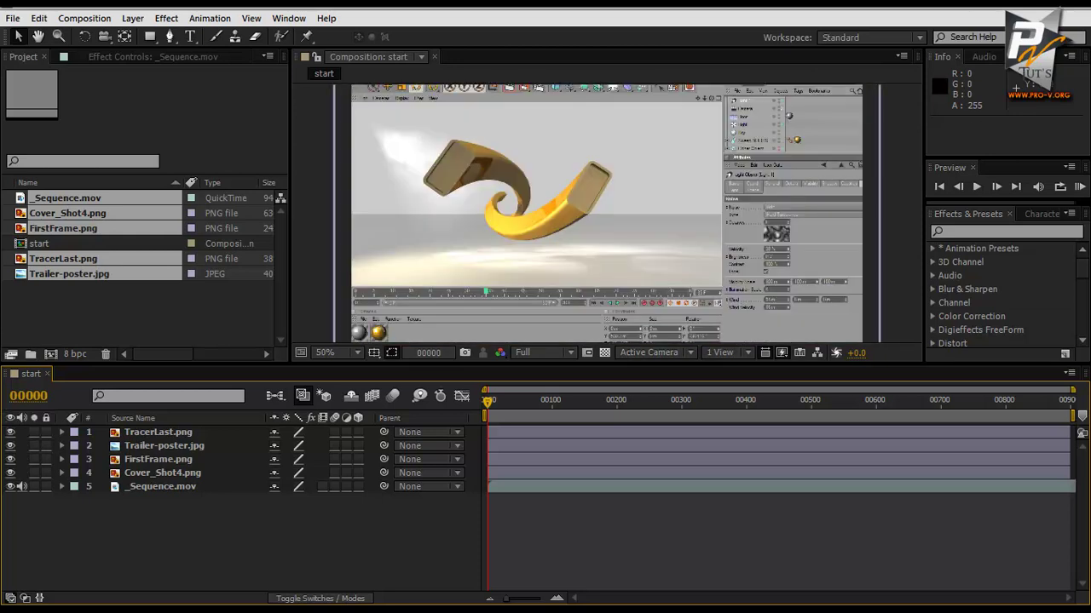
# - Hide the top three image layers in one sweep, inspect and select Cover_Shot4.png in the viewer, and show the three layers again
pyautogui.moveTo(10, 459); pyautogui.dragTo(10, 432)
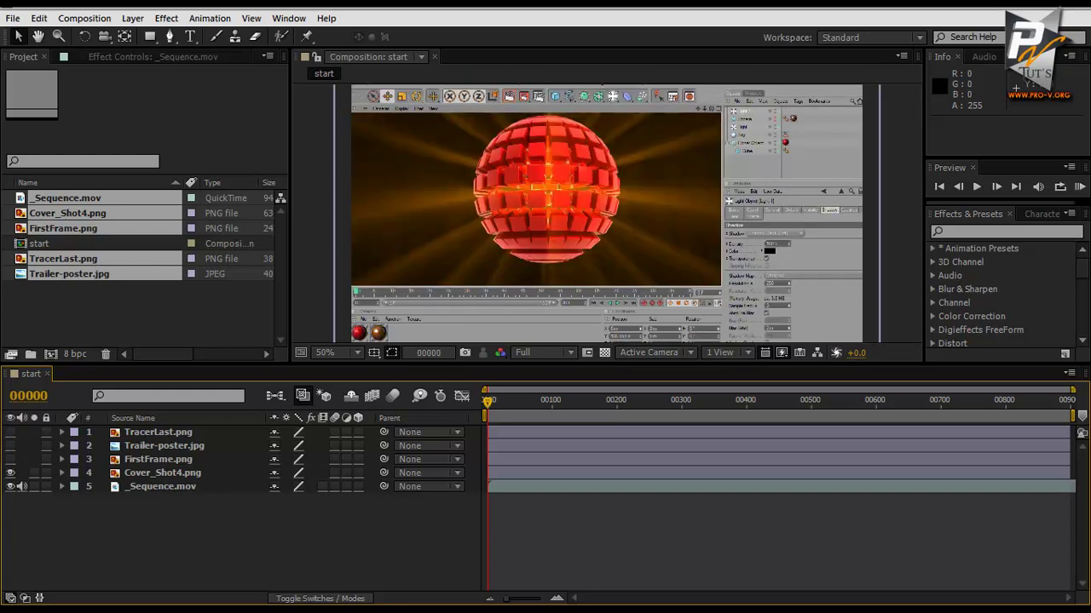
pyautogui.click(554, 205)
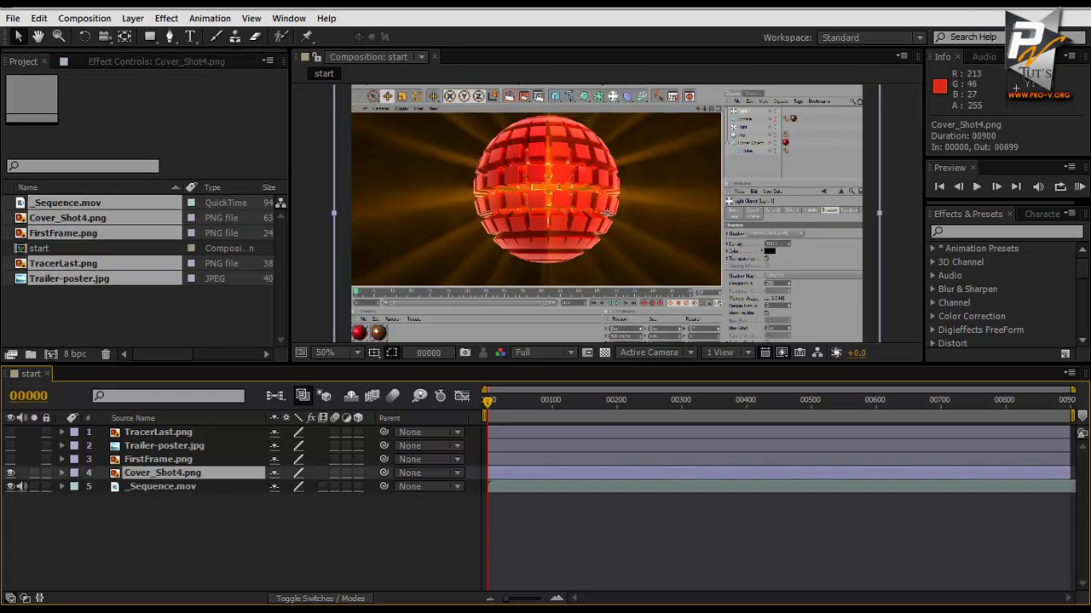
pyautogui.scroll(-2, 580, 203)
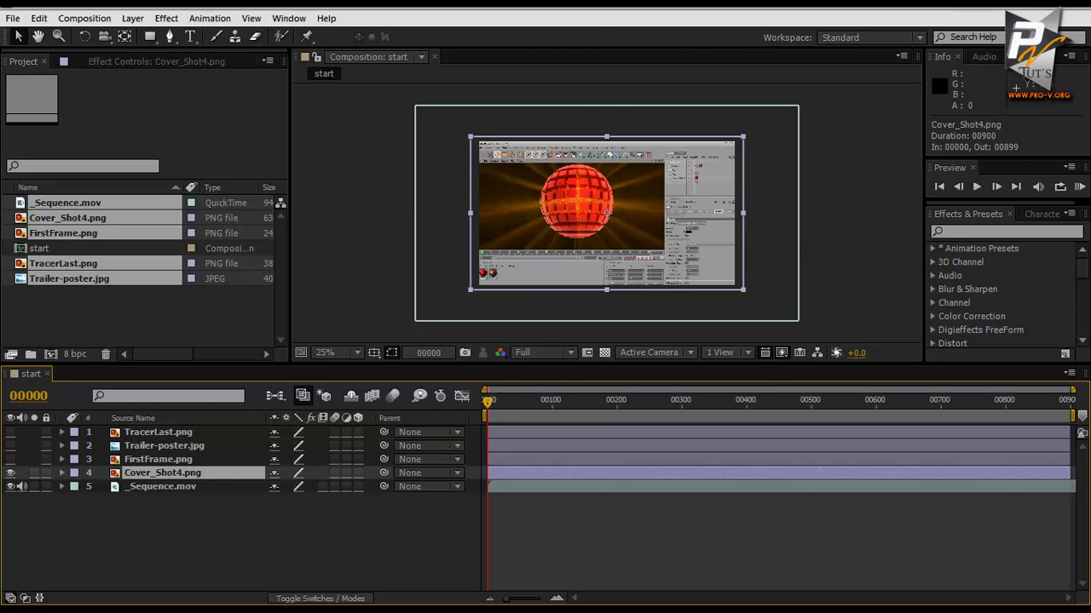
pyautogui.click(10, 459)
pyautogui.click(11, 446)
pyautogui.click(10, 431)
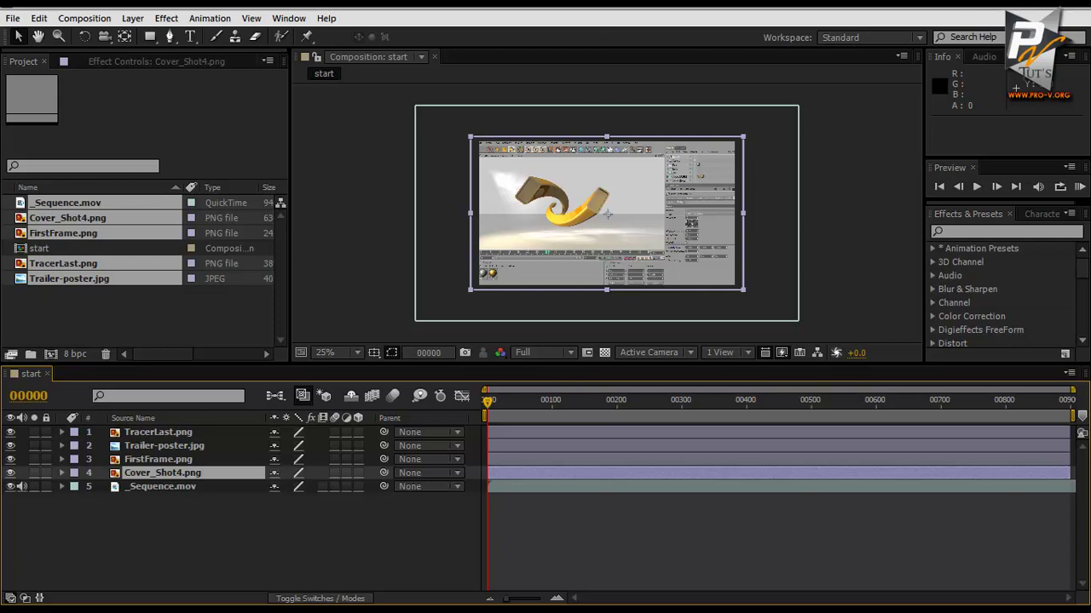
# - Mute the audio of the _Sequence.mov layer, turn it back on, and deselect the layer
pyautogui.click(160, 487)
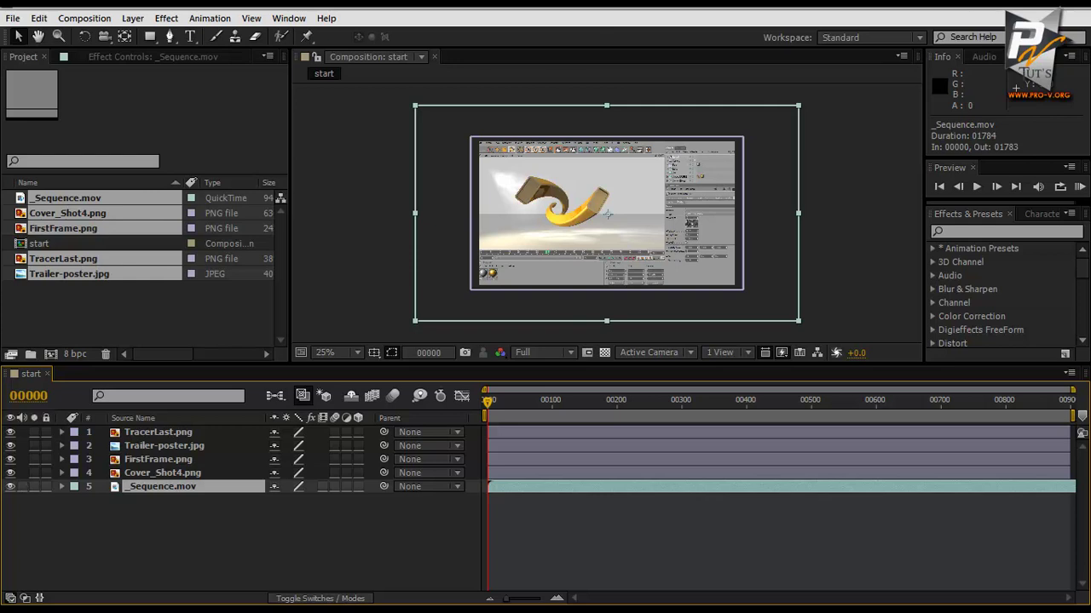
pyautogui.click(22, 486)
pyautogui.hotkey('ctrl', 'shift', 'a')
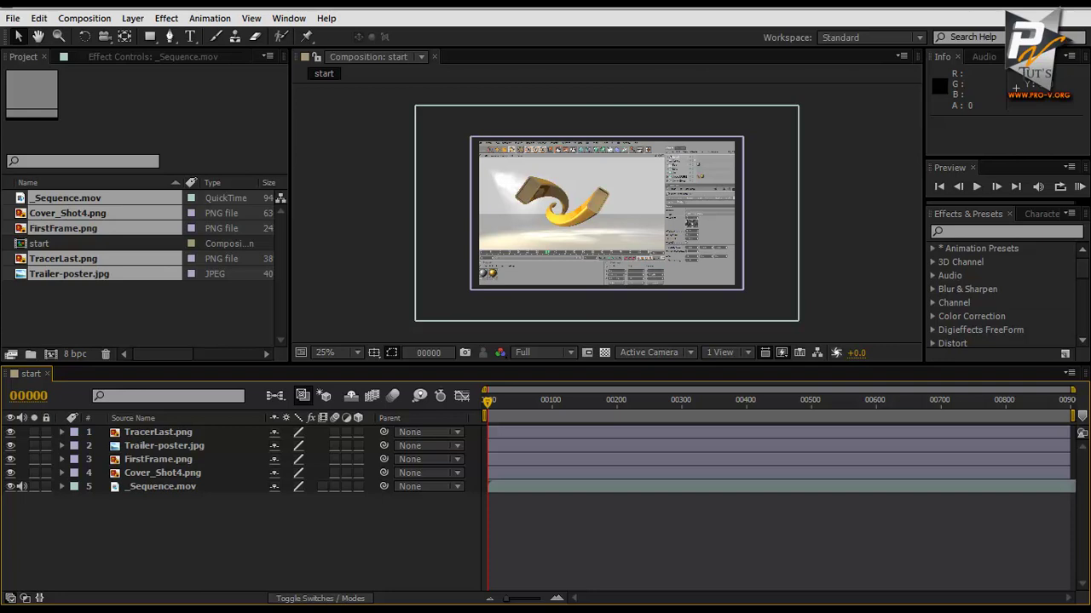
# - Solo the FirstFrame.png layer to inspect it alone in the viewer, and turn its solo off
pyautogui.click(34, 459)
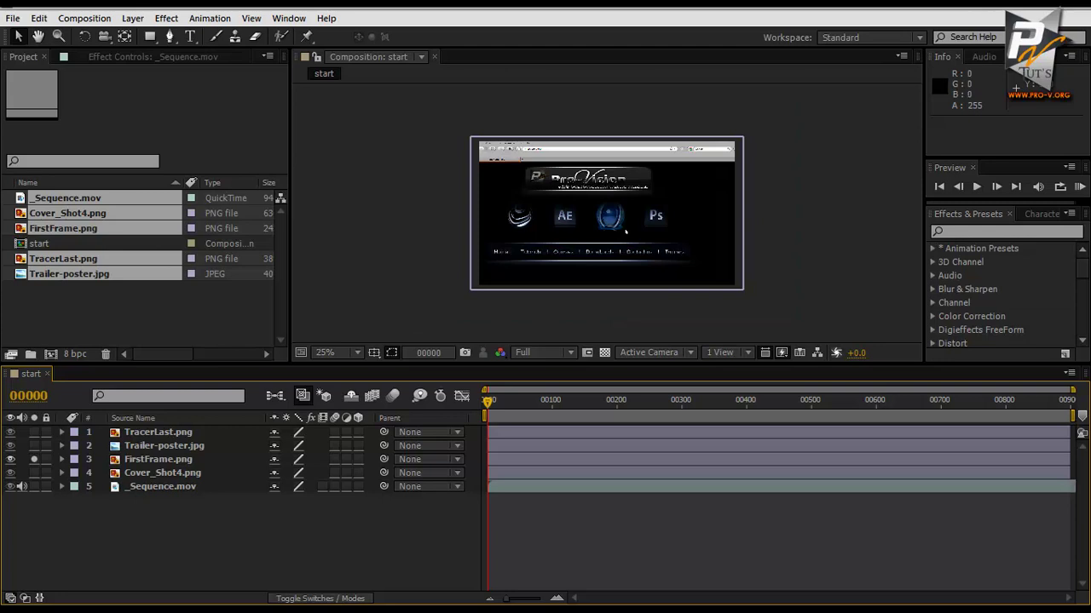
pyautogui.scroll(4, 647, 247)
pyautogui.scroll(-2, 673, 272)
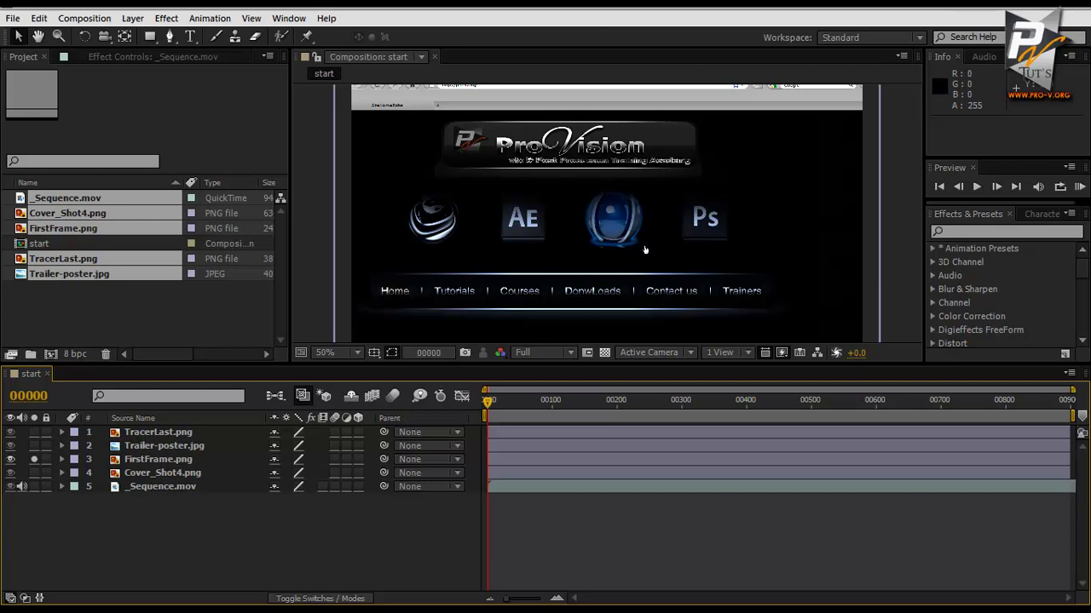
pyautogui.click(34, 460)
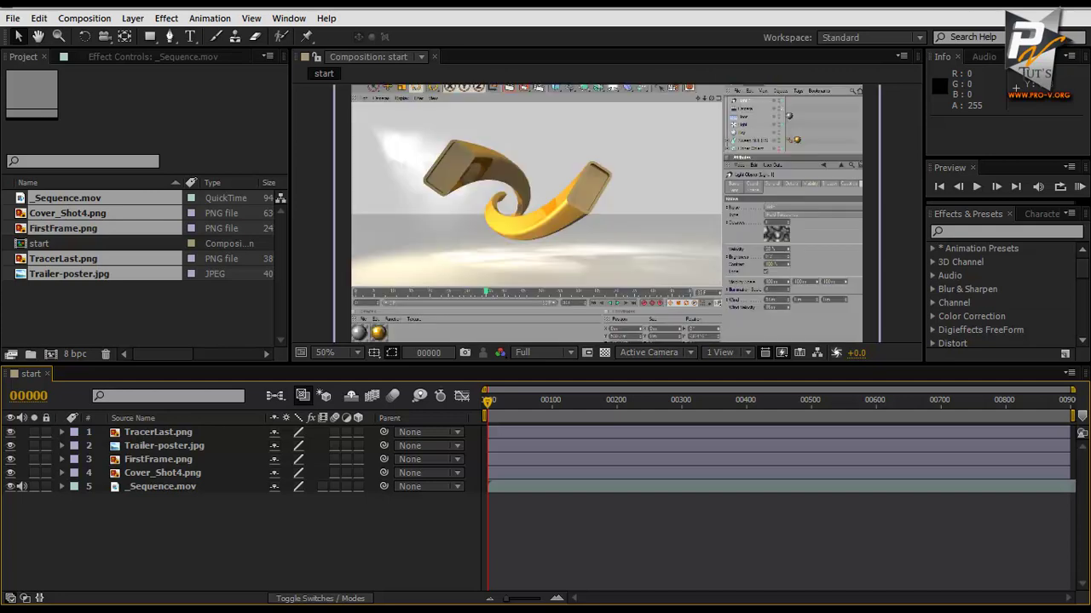
# - Move FirstFrame.png above all other layers in the composition, and clear the selection of project items and layers
pyautogui.moveTo(160, 459); pyautogui.dragTo(138, 430)
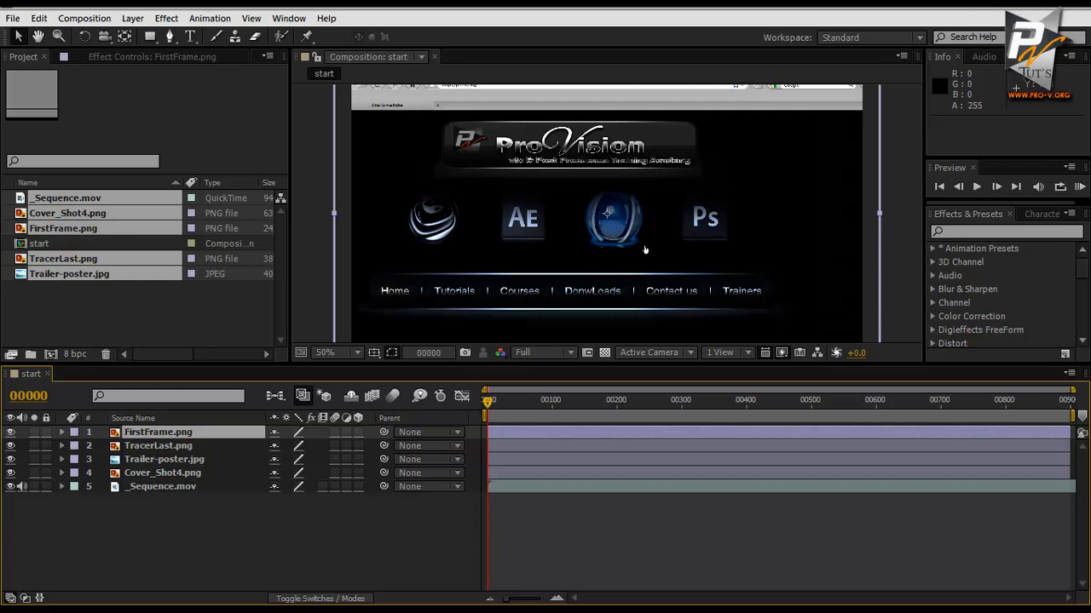
pyautogui.click(127, 313)
pyautogui.hotkey('ctrl', 'shift', 'a')
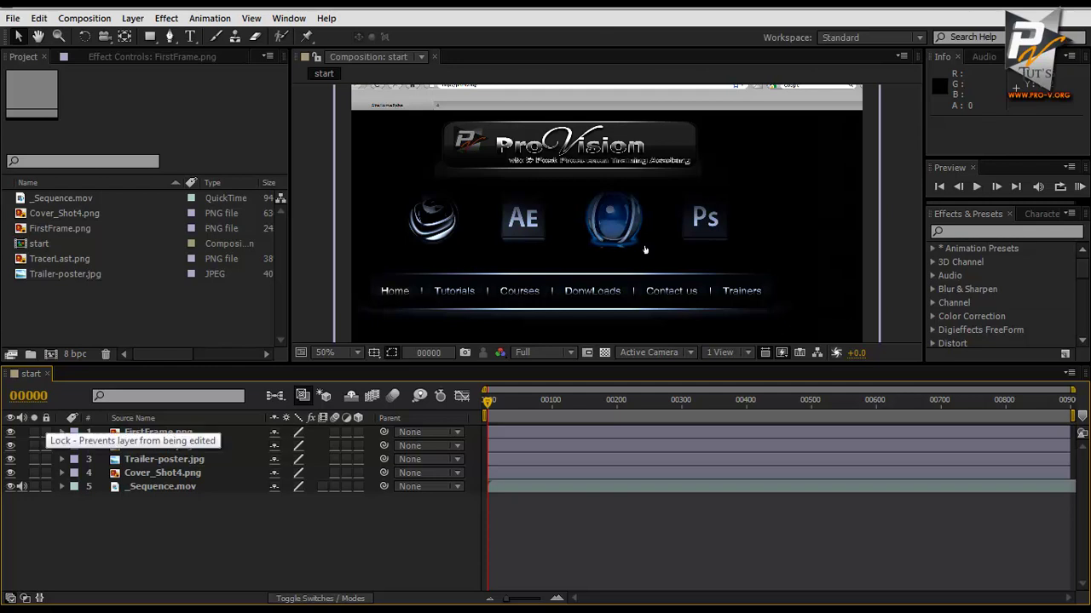
# - Lock the FirstFrame.png, Trailer-poster.jpg and _Sequence.mov layers, and unlock all of them again
pyautogui.click(46, 432)
pyautogui.click(46, 459)
pyautogui.click(46, 487)
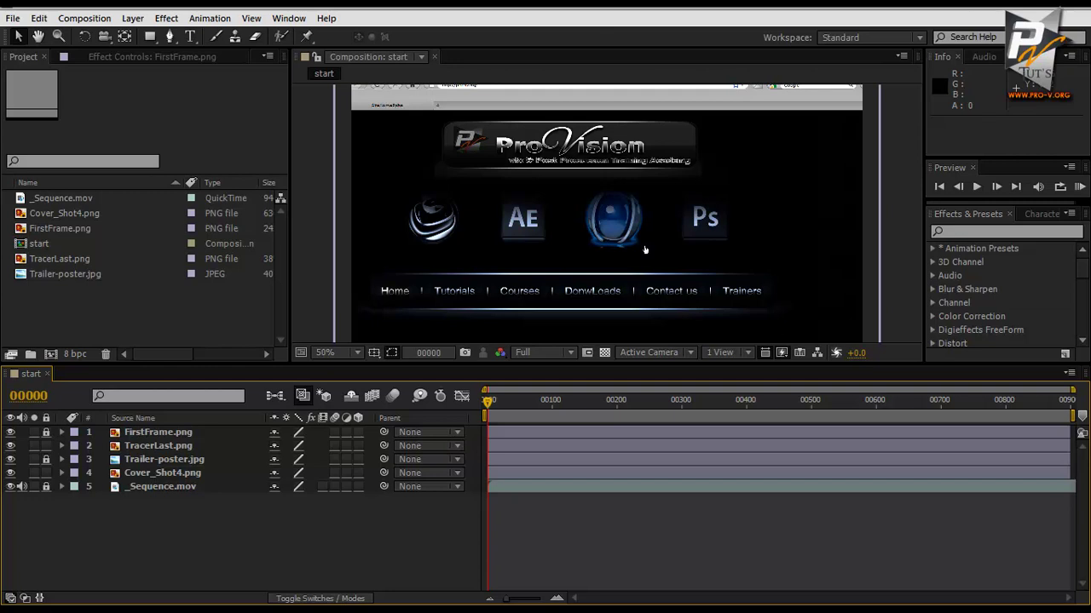
pyautogui.moveTo(46, 432); pyautogui.dragTo(46, 487)
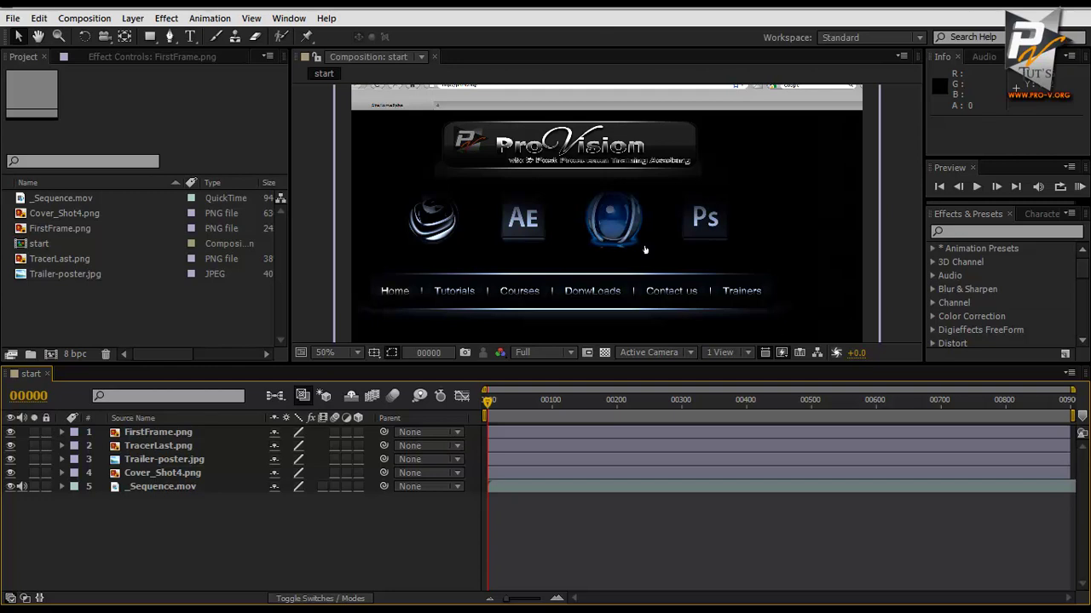